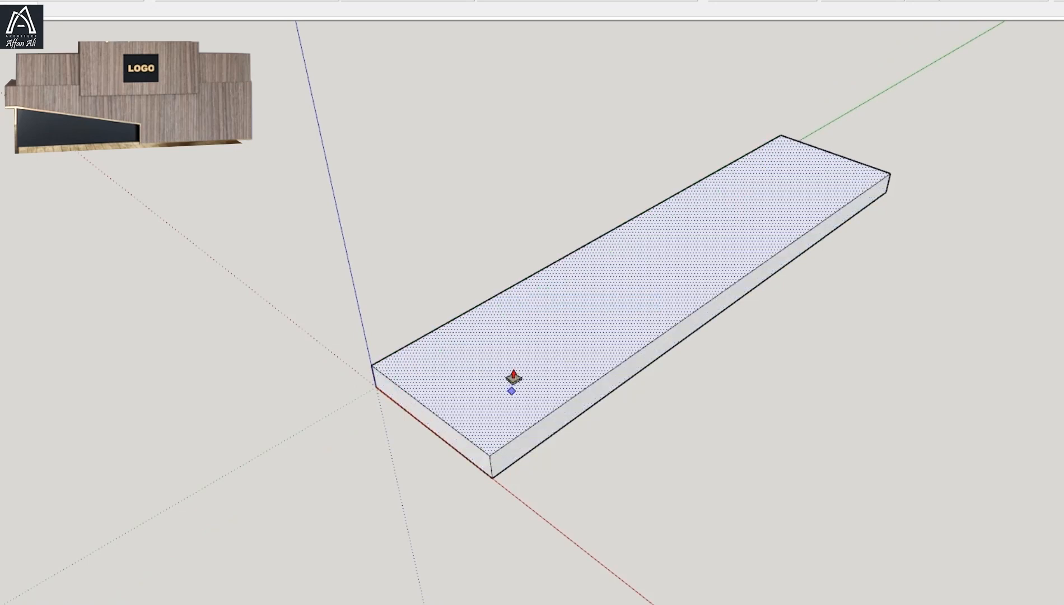
Finish raising the rectangular base into a low plinth and offset its top face slightly outward
left_click(513, 379)
key("f")
left_click(483, 427)
left_click(459, 449)
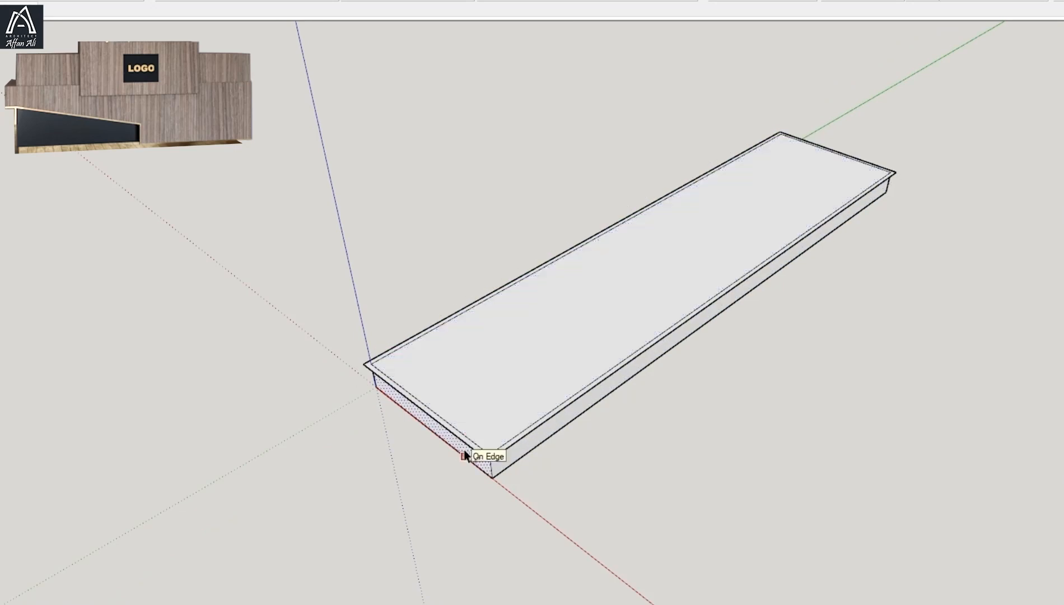
Push/Pull the offset rim upward to form the tall hollow counter body above the plinth
key("p")
left_click(473, 456)
left_click(472, 280)
middle_click_drag(472, 280, 437, 361, "shift")
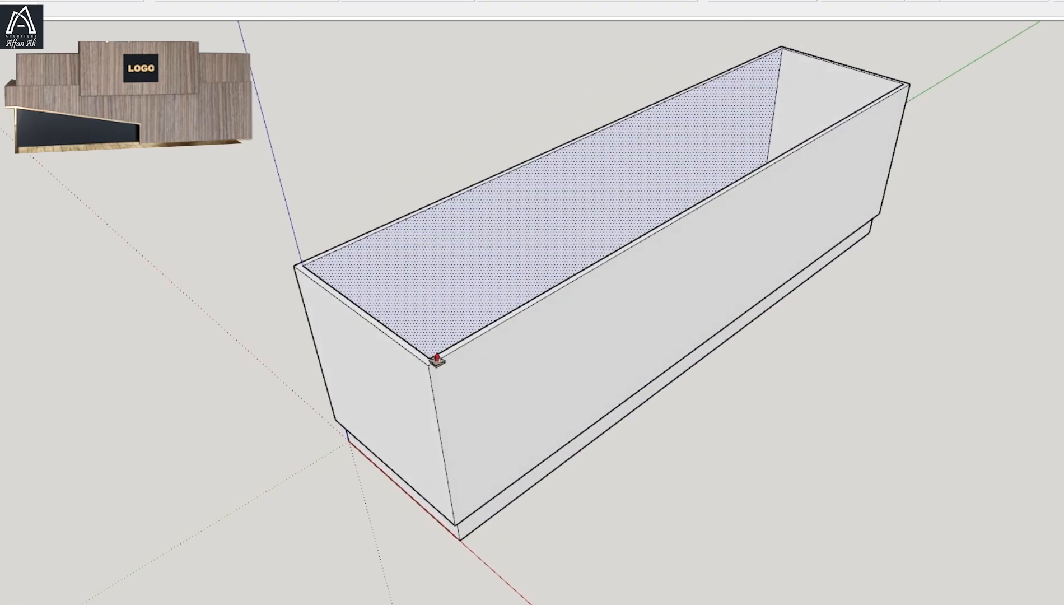
Close the counter body's open top by drawing a line at its corner, and group the whole body
key("l")
left_click(429, 357)
left_click(415, 348)
middle_click_drag(415, 397, 451, 370)
middle_click_drag(540, 356, 476, 406, "shift")
key("space")
triple_click(458, 364)
middle_click_drag(458, 364, 508, 414, "shift")
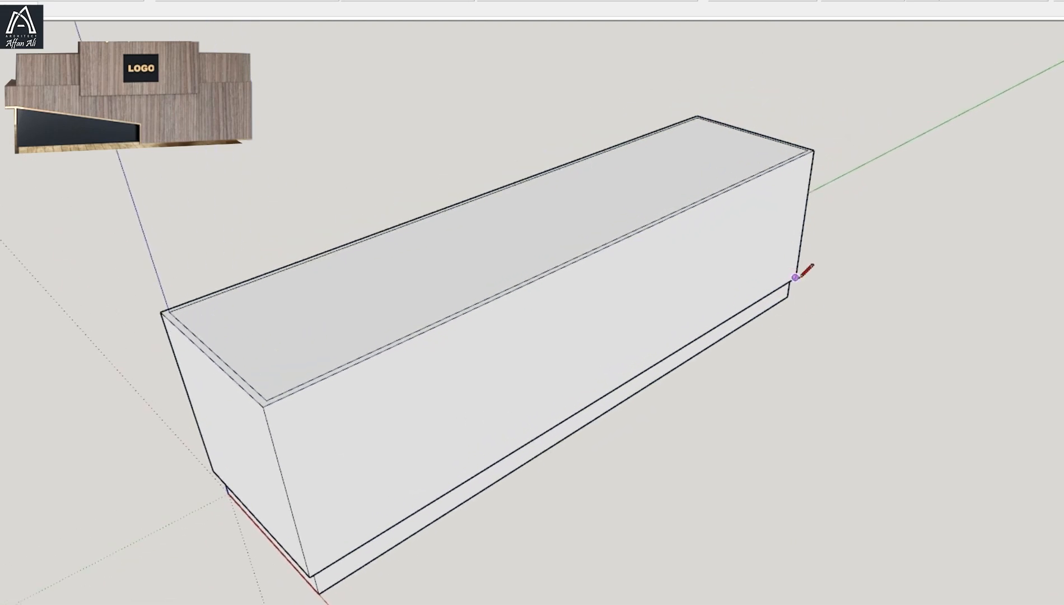
Draw the front cladding outline from the far bottom corner along the counter front, with a step up partway and an end overhang
key("Return")
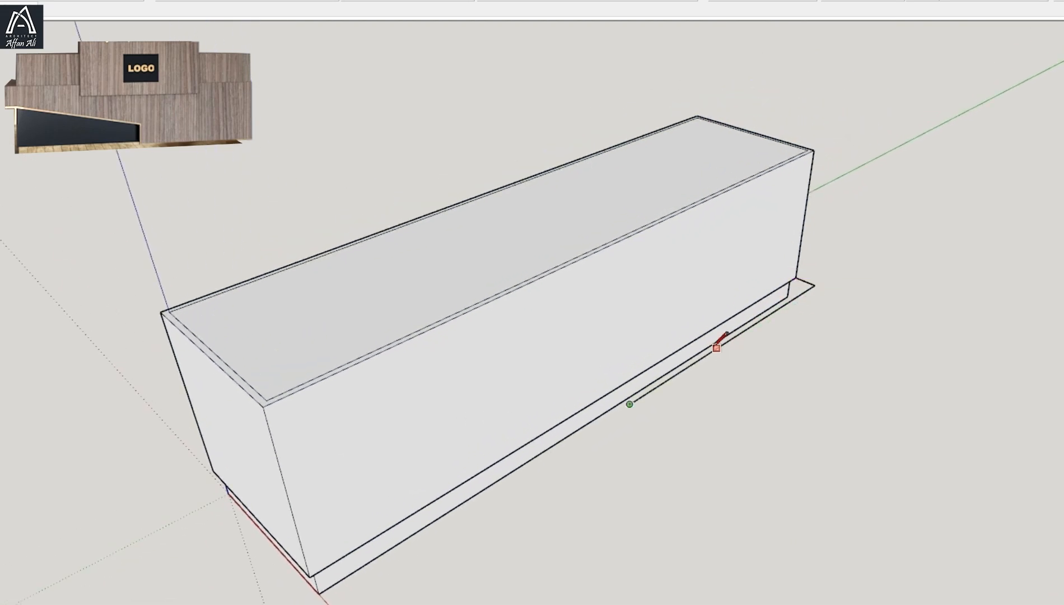
left_click(339, 530)
middle_click_drag(339, 529, 567, 296)
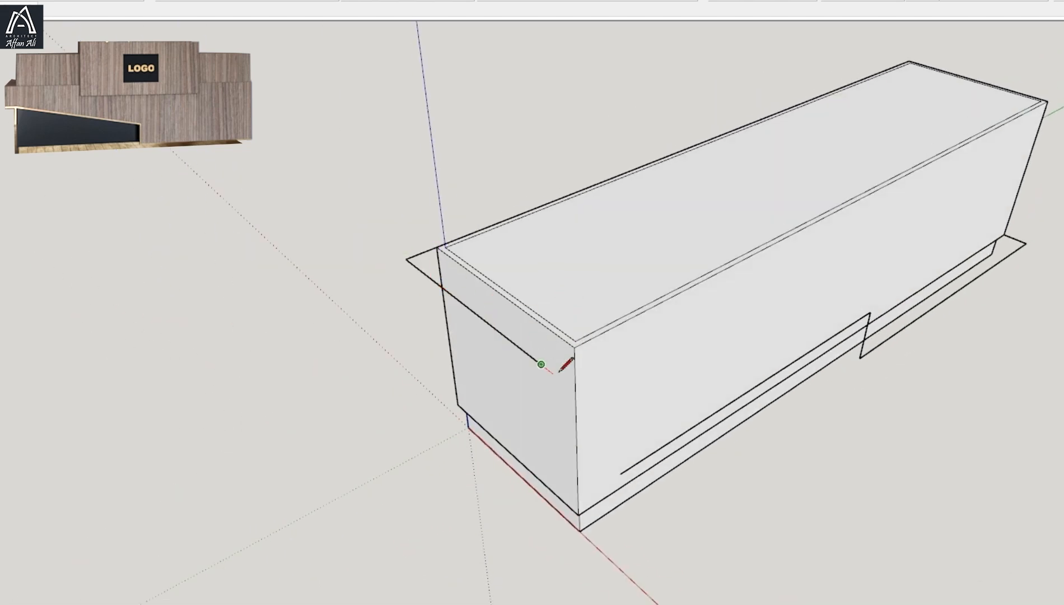
left_click(869, 312)
mouse_move(870, 312)
middle_mouse_down()
mouse_move(683, 284)
mouse_move(553, 408)
mouse_move(605, 408)
mouse_move(541, 376)
mouse_move(612, 374)
mouse_move(463, 265)
mouse_move(560, 302)
mouse_move(673, 364)
middle_mouse_up()
Draw the sloping lower edge of the cladding across the front to the step and erase the surplus outline lines
key("e")
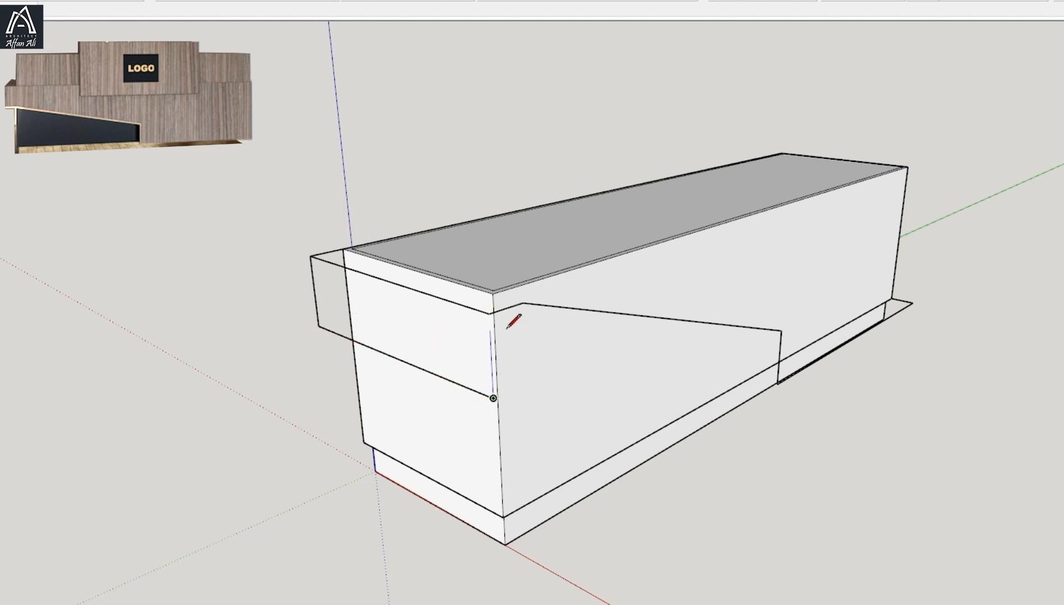
left_click(522, 303)
left_click(781, 330)
mouse_move(605, 330)
middle_mouse_down()
mouse_move(544, 334)
mouse_move(566, 352)
middle_mouse_up()
key("e")
mouse_move(485, 298)
left_mouse_down()
mouse_move(451, 308)
mouse_move(424, 296)
left_mouse_up()
mouse_move(440, 395)
middle_mouse_down()
mouse_move(431, 411)
mouse_move(462, 414)
middle_mouse_up()
left_click_drag(336, 242, 315, 280)
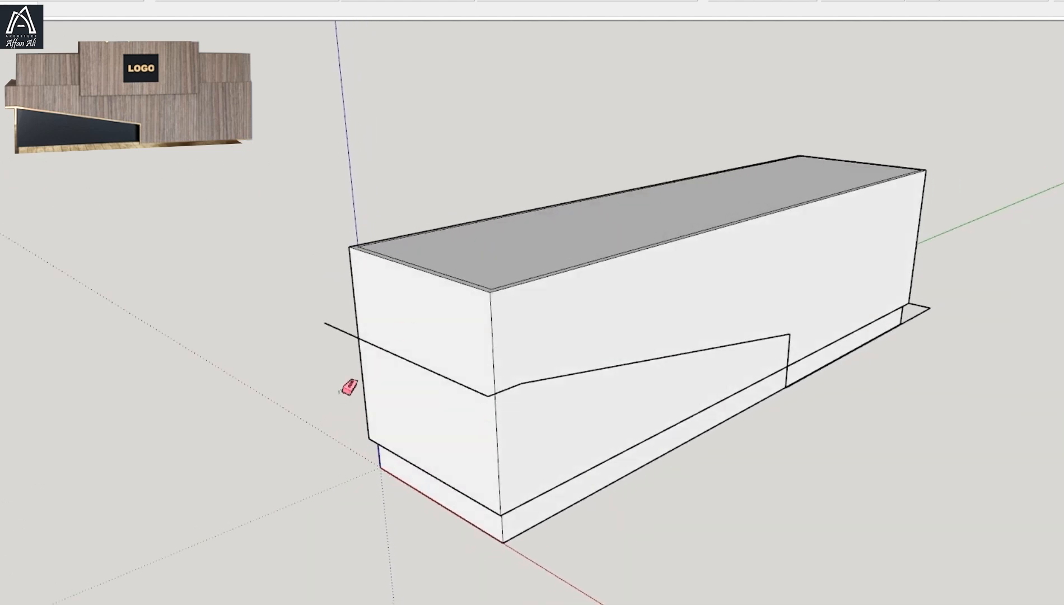
Draw connecting lines to close the narrow strip faces under the end overhang, the sloping edge, the step and the base edge
left_click(521, 382)
middle_click_drag(521, 383, 472, 488)
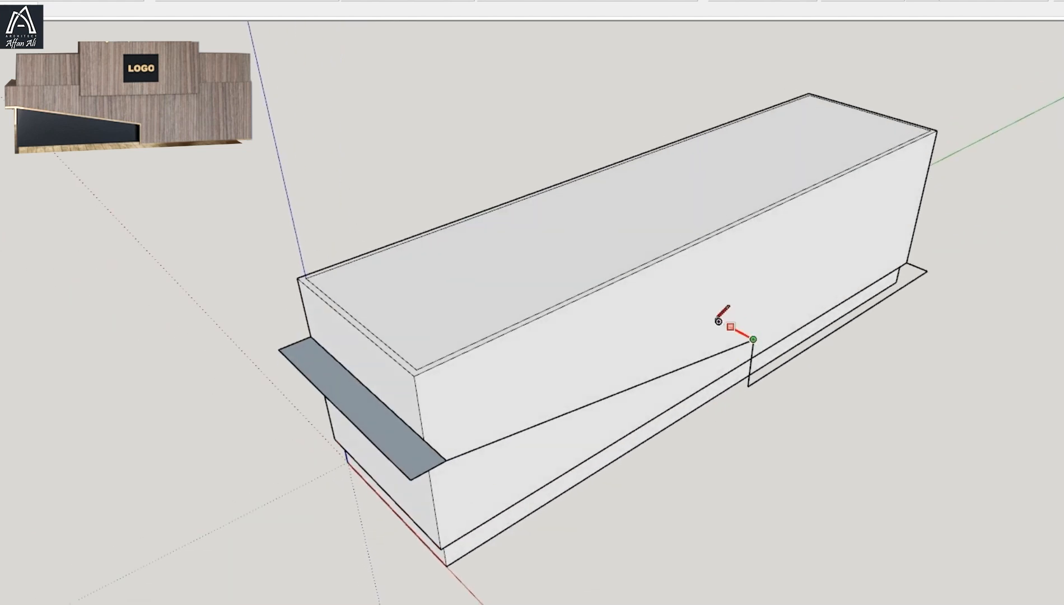
middle_click_drag(444, 439, 373, 333)
scroll(626, 368, "up", 5)
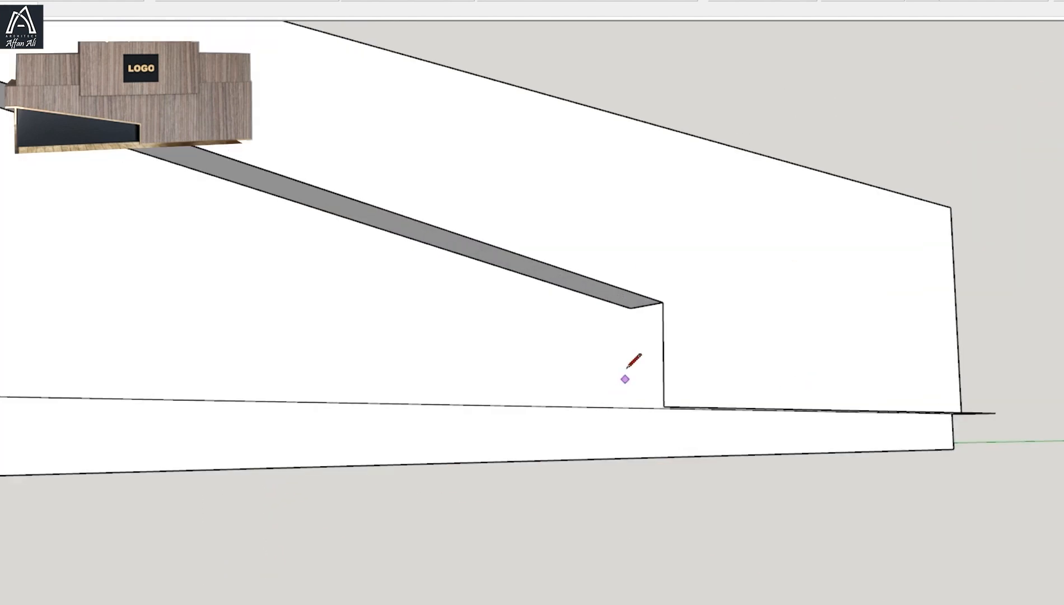
scroll(669, 409, "down", 5)
middle_click_drag(684, 444, 898, 442)
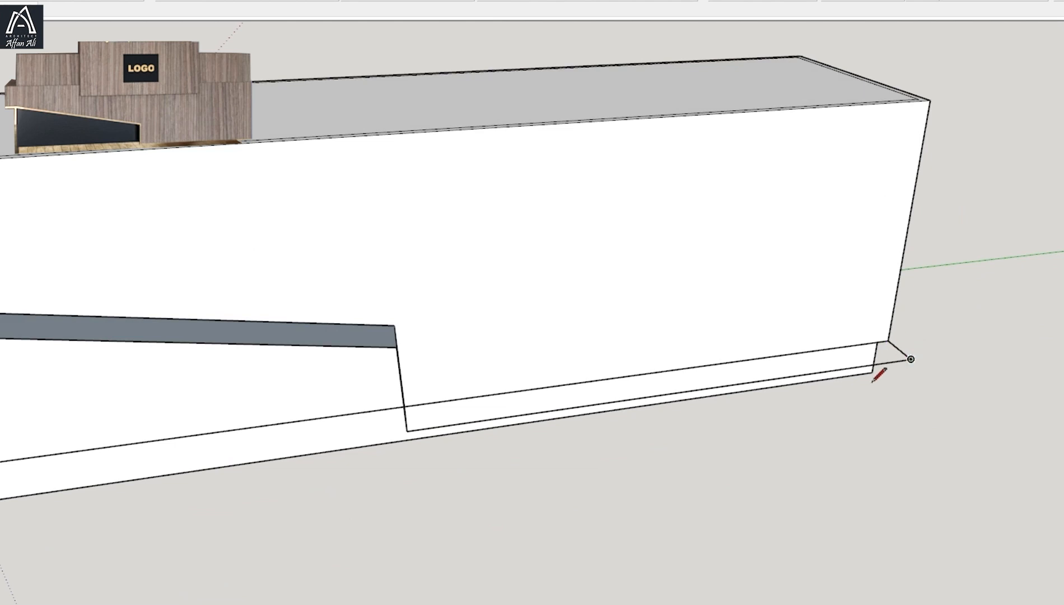
scroll(877, 376, "down", 5)
mouse_move(440, 344)
middle_mouse_down()
mouse_move(786, 399)
mouse_move(684, 361)
mouse_move(876, 245)
mouse_move(415, 365)
middle_mouse_up()
Select all connected strip and overhang faces of the cladding and reverse them
key("p")
key("space")
triple_click(424, 330)
right_click(421, 331)
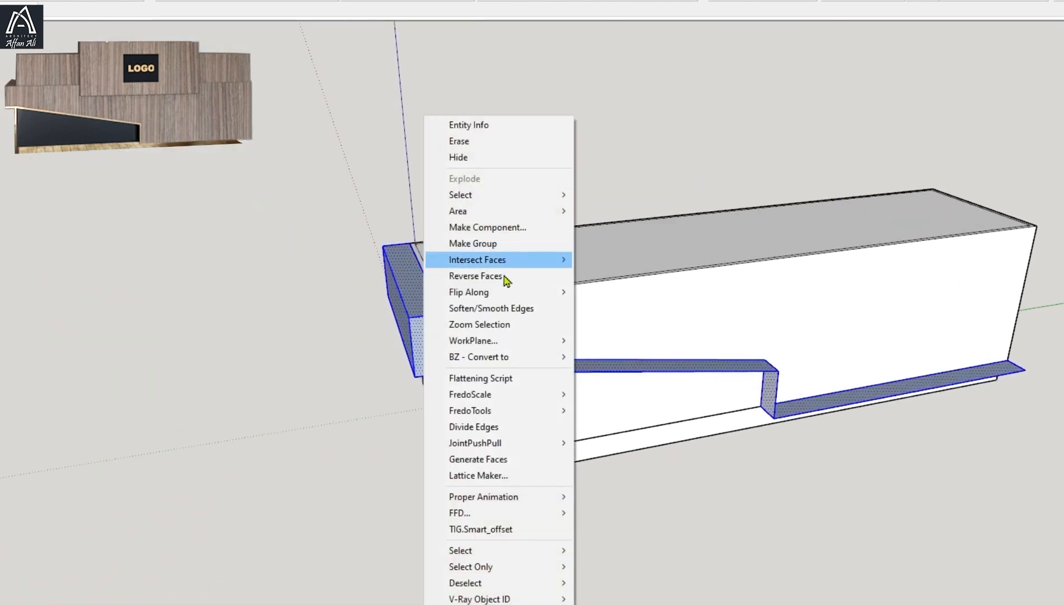
left_click(507, 276)
Push/Pull the cladding's base strip upward to the counter top's height beside the step
key("p")
middle_click_drag(493, 328, 319, 336)
left_click(790, 392)
left_click(851, 343)
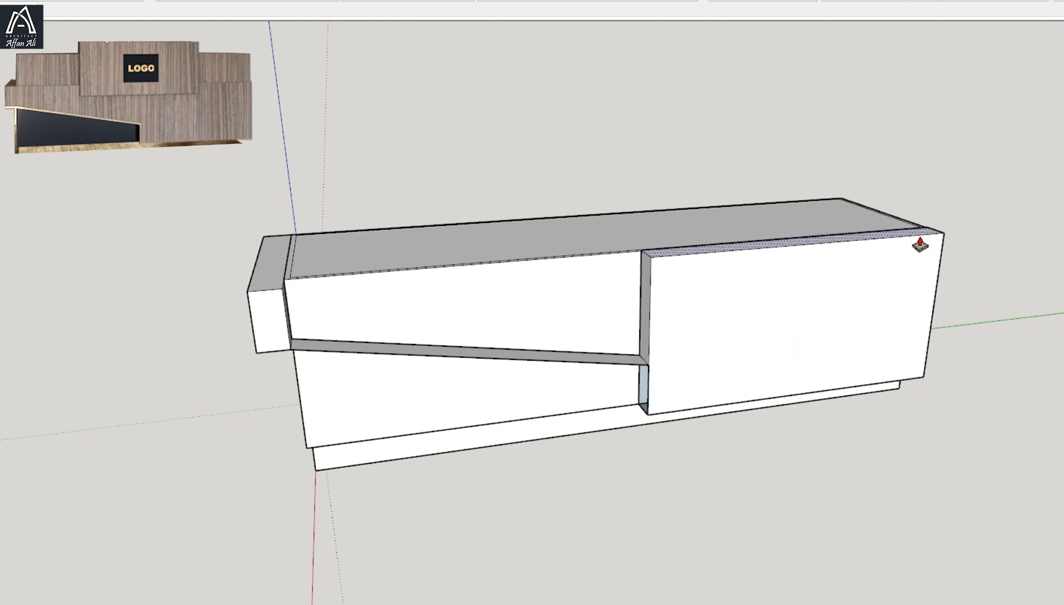
left_click(918, 241)
Draw lines from the end overhang to the raised panel to fill the sloped front and top faces, and erase the seam lines
middle_click_drag(660, 372, 808, 347)
scroll(648, 313, "up", 3)
key("l")
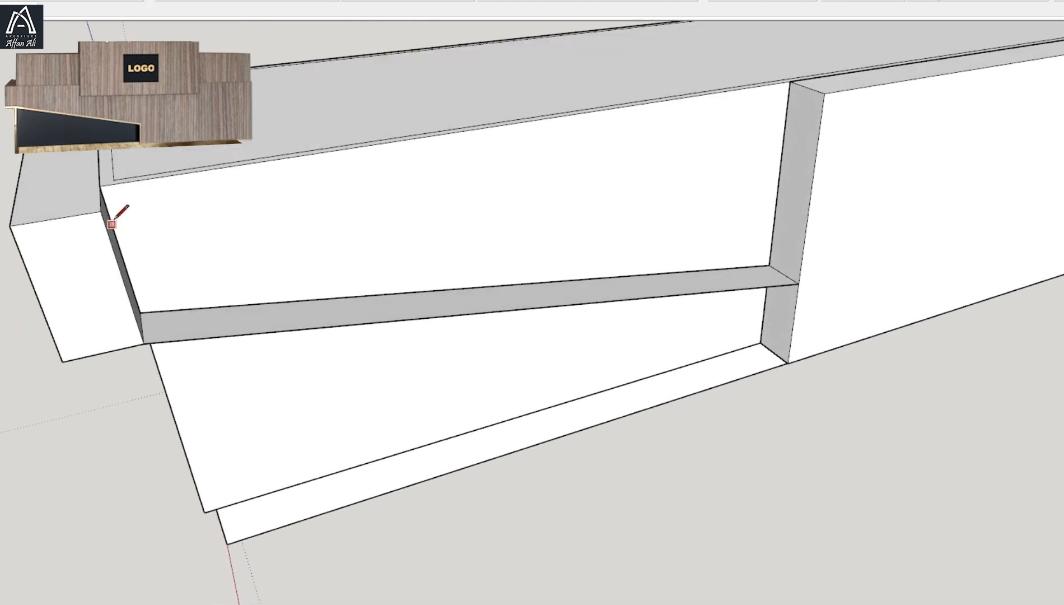
left_click(103, 211)
left_click(824, 95)
middle_click_drag(715, 182, 723, 252)
left_click(101, 320)
left_click(800, 138)
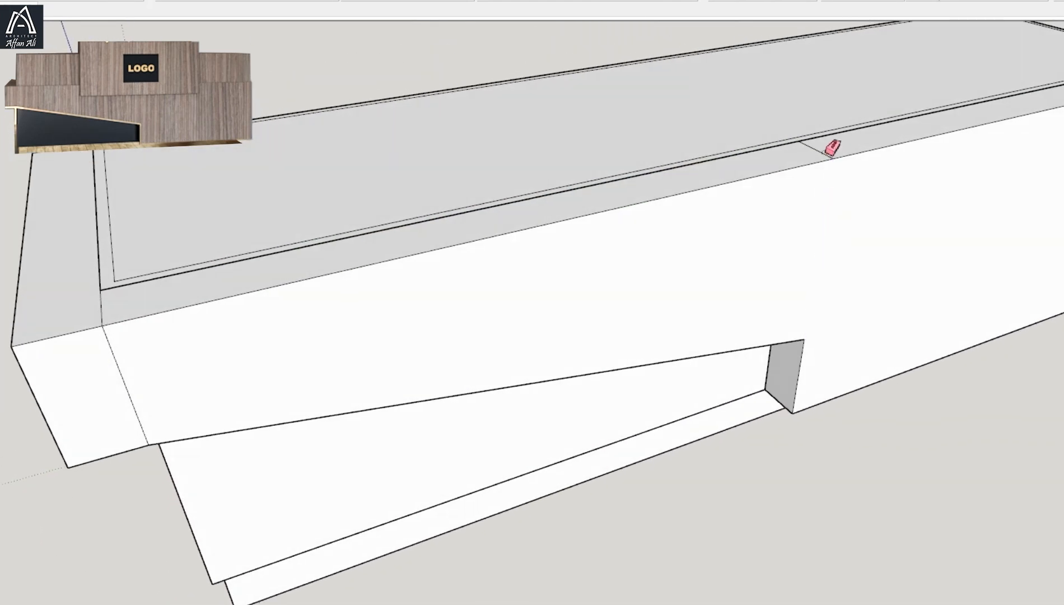
scroll(831, 147, "down", 5)
middle_click_drag(831, 147, 448, 263)
right_click(620, 238)
Select the outer edges of the end overhang's underside and offset them inward
mouse_move(712, 301)
middle_mouse_down()
mouse_move(605, 306)
mouse_move(430, 515)
mouse_move(574, 327)
mouse_move(725, 286)
middle_mouse_up()
scroll(311, 263, "up", 2)
middle_click_drag(311, 263, 328, 233)
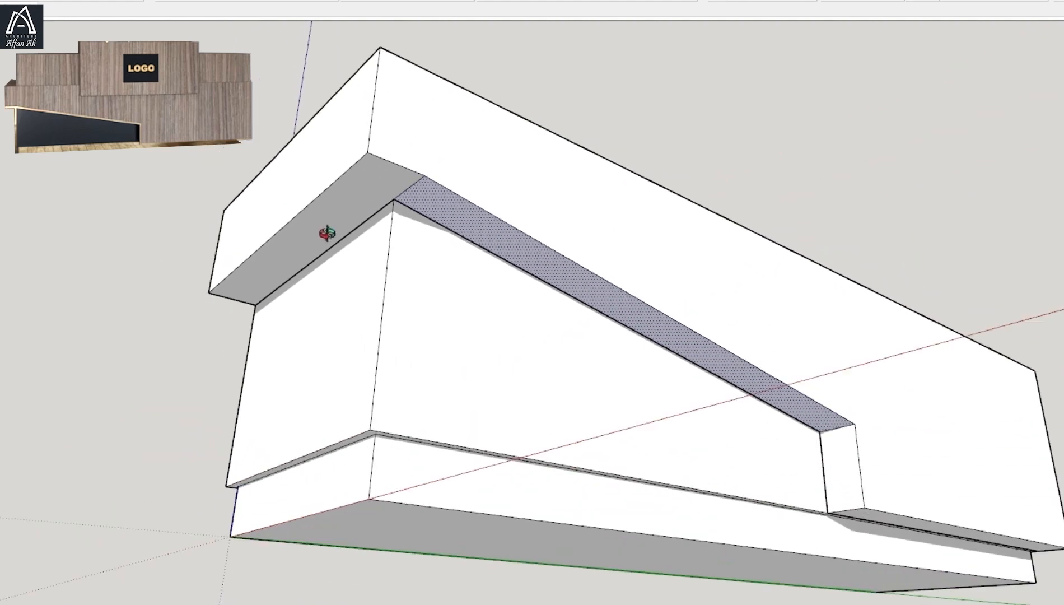
scroll(232, 291, "up", 3)
left_click(232, 291)
left_click(313, 165, "shift")
middle_click_drag(501, 154, 501, 205, "shift")
left_click(519, 45, "shift")
middle_click_drag(493, 88, 288, 178)
key("f")
left_click(557, 144)
key("Return")
scroll(288, 177, "down", 2)
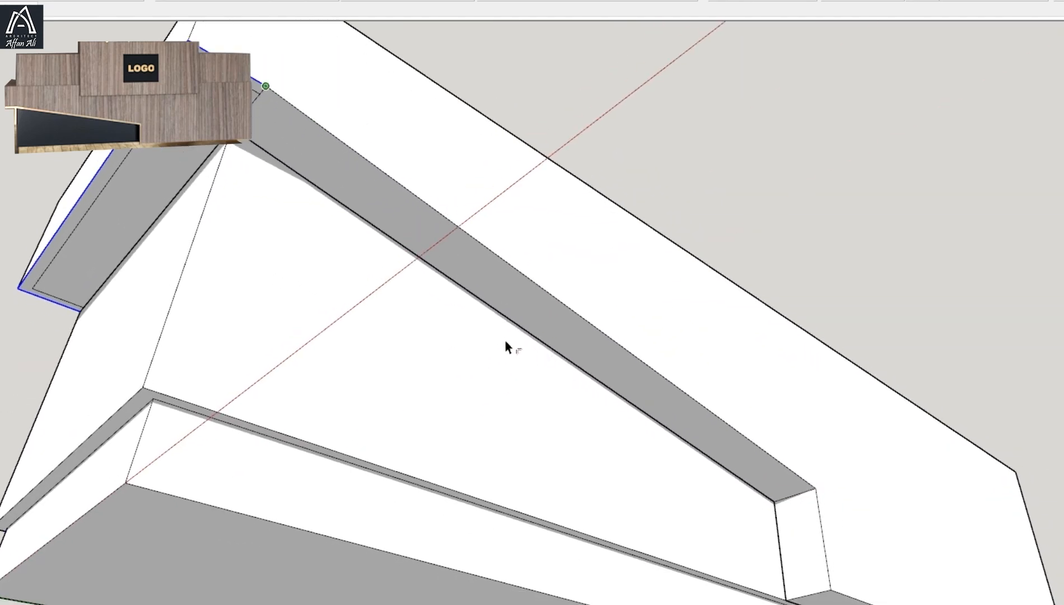
Carry the inset outline along the underside of the sloping edge and the step, and erase the leftover lines
key("l")
scroll(505, 339, "down", 2)
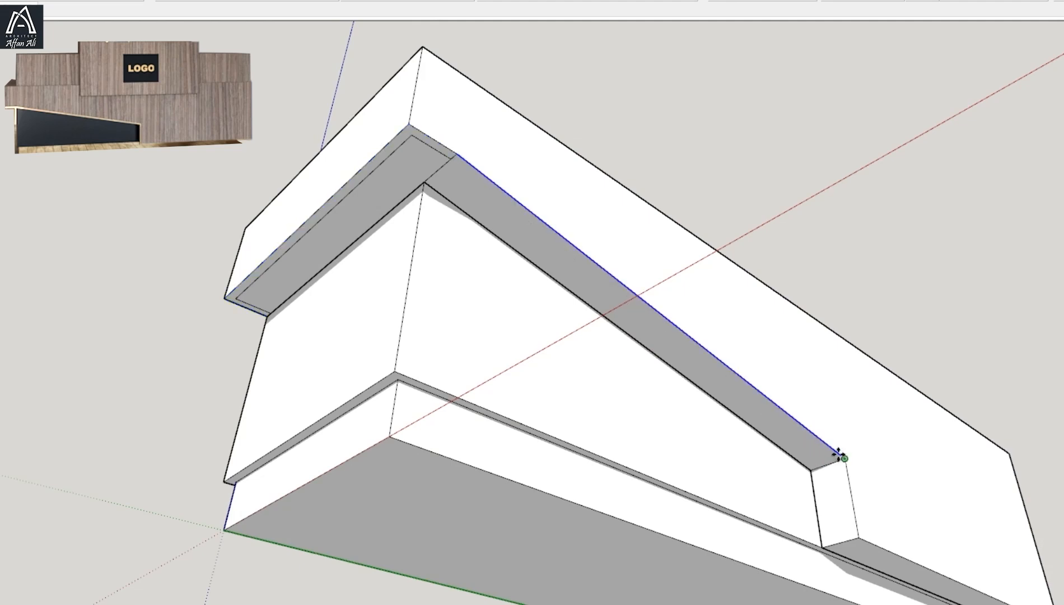
mouse_move(831, 474)
middle_mouse_down()
mouse_move(800, 414)
mouse_move(702, 376)
mouse_move(816, 436)
mouse_move(722, 369)
mouse_move(695, 439)
middle_mouse_up()
scroll(835, 452, "up", 2)
key("space")
left_click(808, 405)
left_click(721, 369)
key("e")
Push the inset underside faces inward so that the cladding becomes a thin shell
scroll(745, 359, "down", 3)
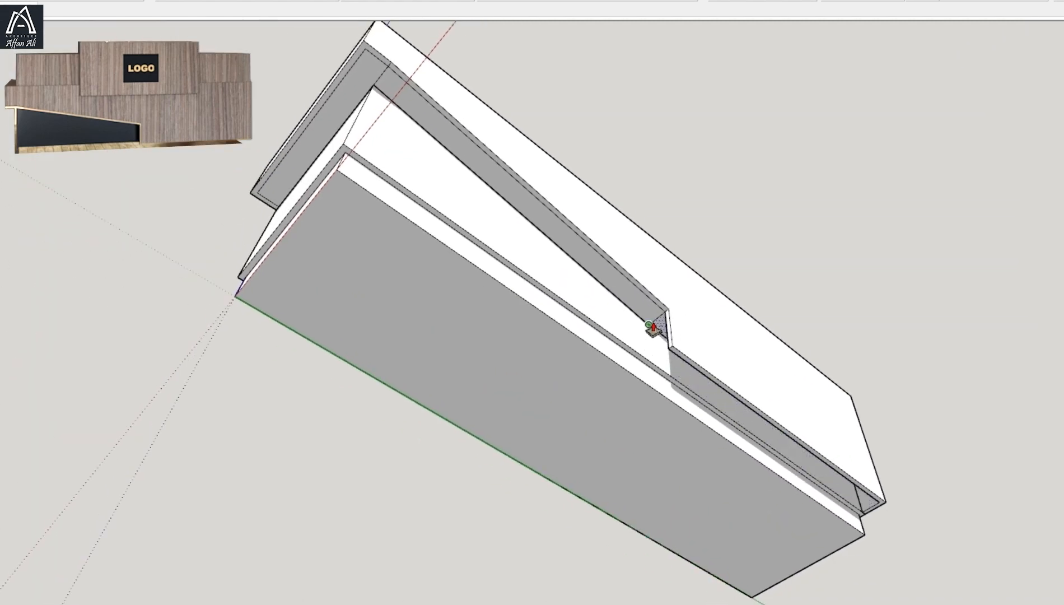
middle_click_drag(652, 328, 464, 305)
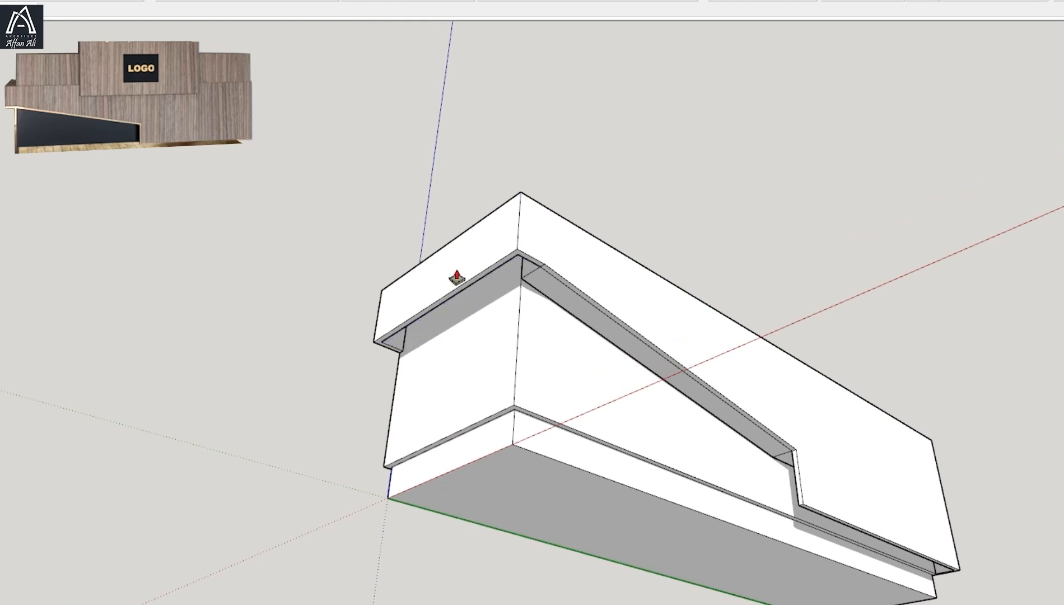
scroll(439, 277, "up", 3)
mouse_move(587, 326)
middle_mouse_down()
mouse_move(439, 277)
mouse_move(467, 387)
mouse_move(586, 353)
middle_mouse_up()
scroll(468, 387, "down", 3)
key("space")
Outline a rectangle on the overhang end of the counter top and extrude it upward into a raised block
key("l")
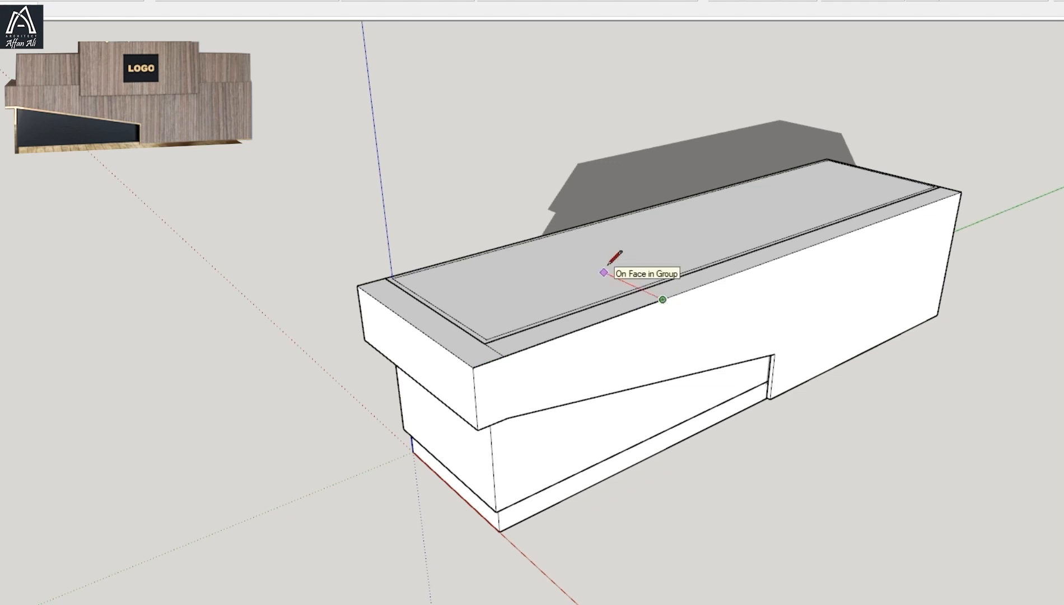
key("p")
left_click_drag(616, 313, 575, 228)
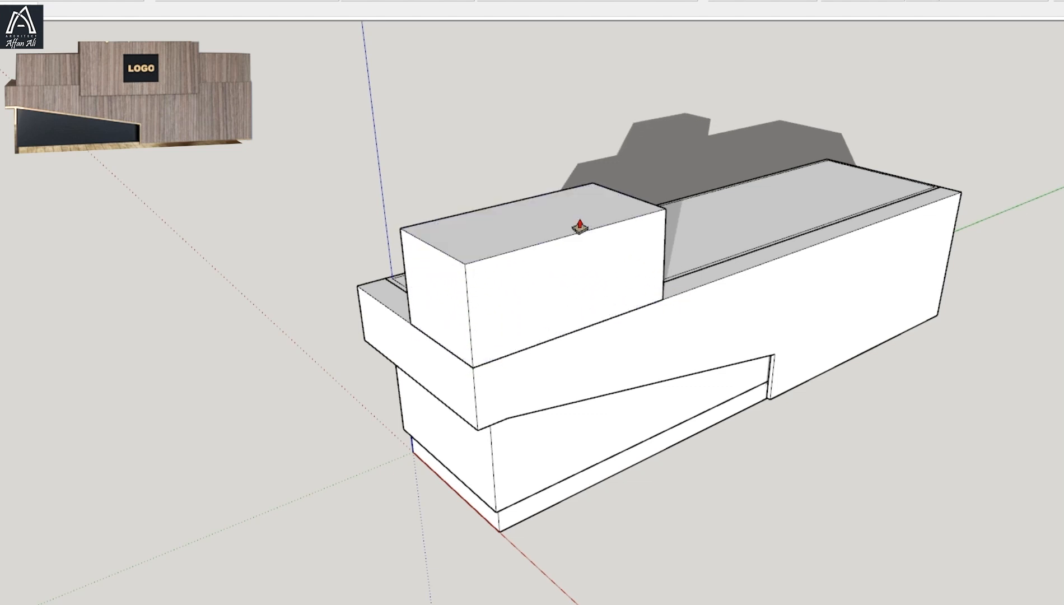
middle_click_drag(574, 228, 373, 375)
middle_click_drag(451, 394, 584, 368, "shift")
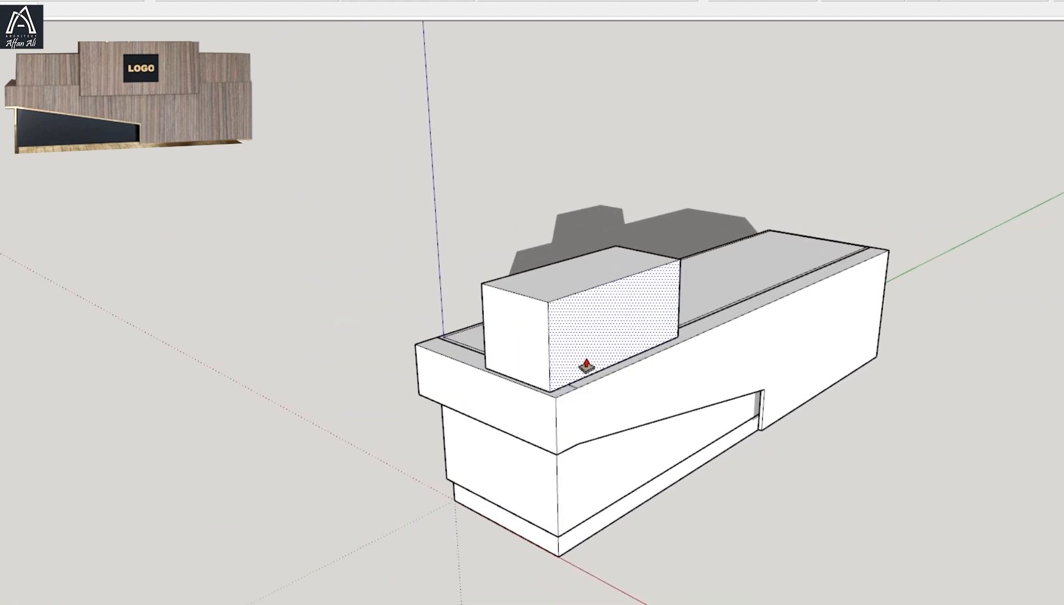
middle_click_drag(648, 368, 620, 356, "shift")
middle_click_drag(636, 301, 420, 401, "shift")
Add a taller, forward-projecting block beside the raised block on the counter top
left_click(557, 397)
scroll(645, 391, "down", 4)
left_click_drag(428, 8, 447, 8)
scroll(477, 360, "up", 3)
middle_click_drag(477, 360, 308, 300)
key("p")
left_click_drag(430, 226, 596, 313)
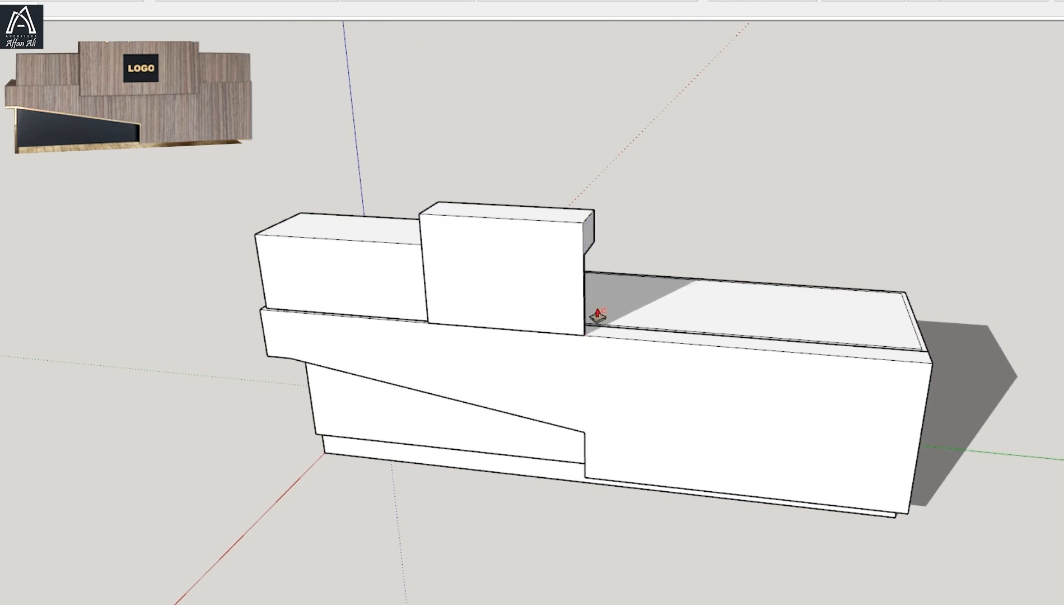
Select the two raised blocks and copy them along the counter toward its other end
middle_click_drag(596, 314, 333, 257)
triple_click(299, 230)
key("m")
left_click(167, 181)
key("ctrl")
left_click(540, 215)
Flip the copied blocks along the green direction and move them flush against the original taller block
right_click(615, 233)
mouse_move(728, 292)
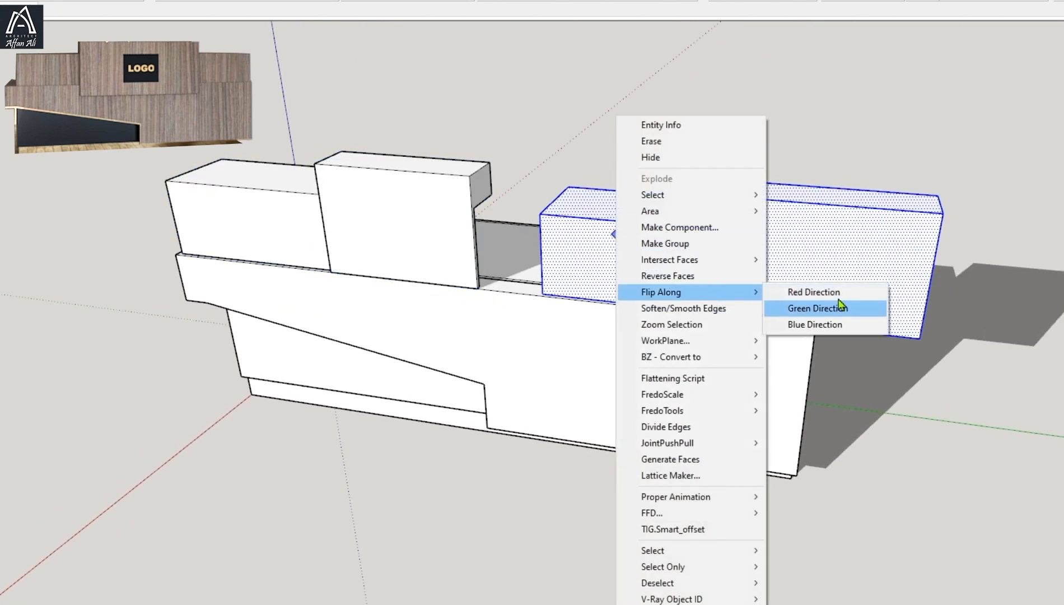
left_click(839, 308)
right_click(697, 265)
mouse_move(773, 291)
left_click(865, 309)
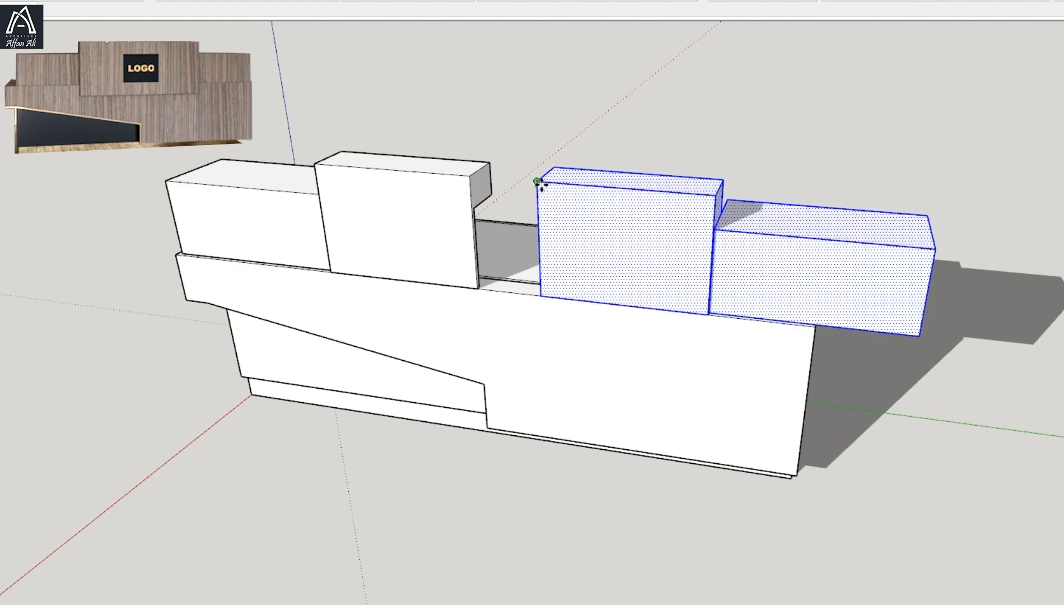
left_click(537, 181)
left_click(470, 176)
key("ctrl+t")
Erase the seams between the joined blocks and even out their back faces with Push/Pull
mouse_move(571, 269)
middle_mouse_down()
mouse_move(463, 330)
mouse_move(12, 296)
mouse_move(1, 235)
middle_mouse_up()
scroll(562, 216, "up", 3)
key("e")
left_click_drag(670, 302, 504, 344)
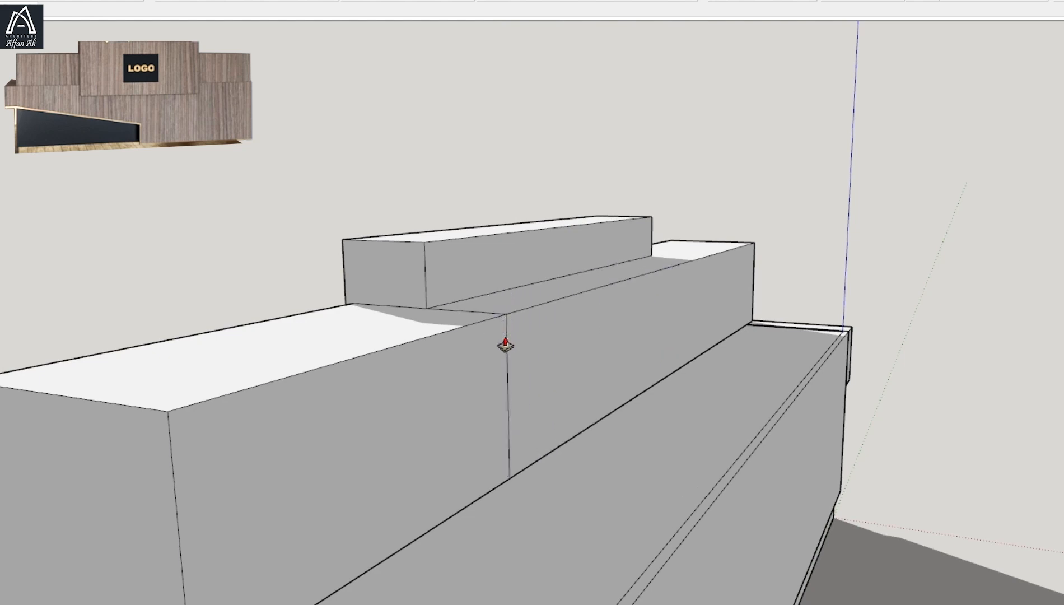
middle_click_drag(505, 363, 538, 261, "shift")
Select the top and end edges of the raised unit's back face and offset them inward
key("space")
left_click(234, 315)
middle_click_drag(688, 210, 690, 244)
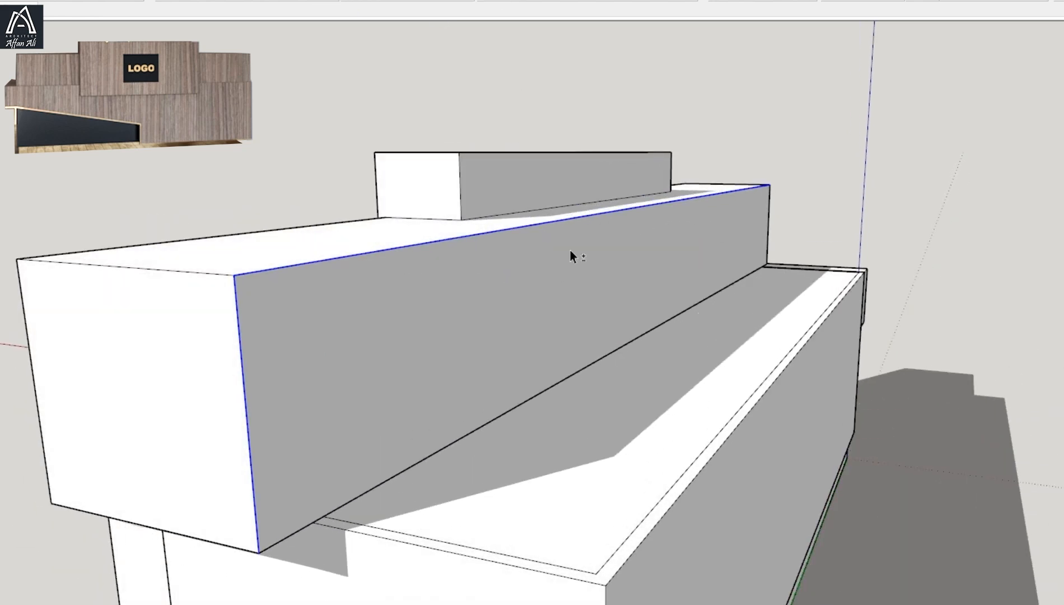
middle_click_drag(570, 249, 768, 159)
double_click(707, 174)
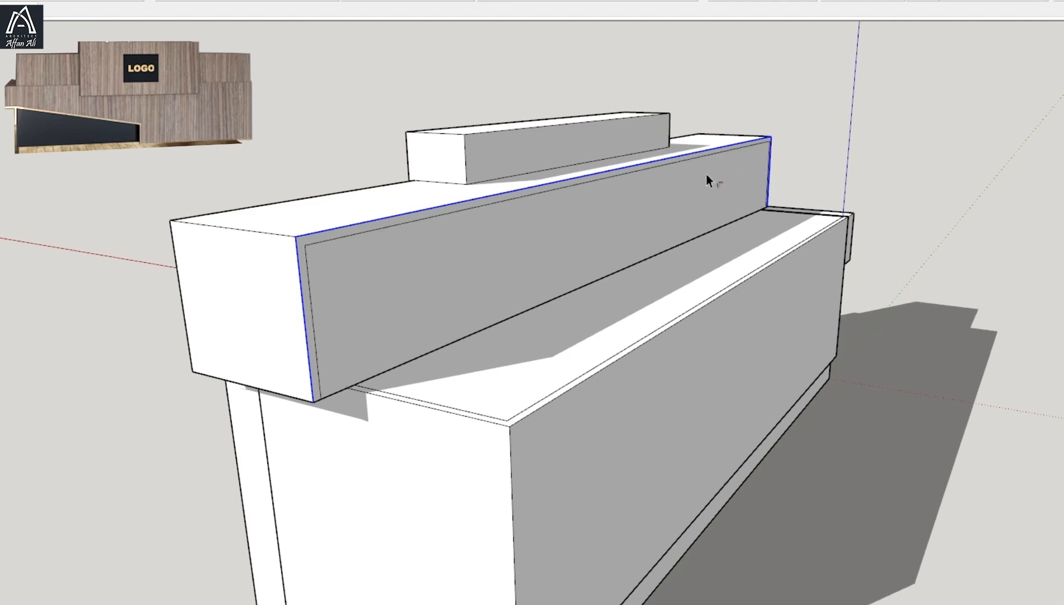
Push the inset back face toward the front to hollow the raised unit, and place a guide at the counter's end
middle_click_drag(650, 221, 685, 238)
key("p")
key("t")
key("p")
left_click(364, 328)
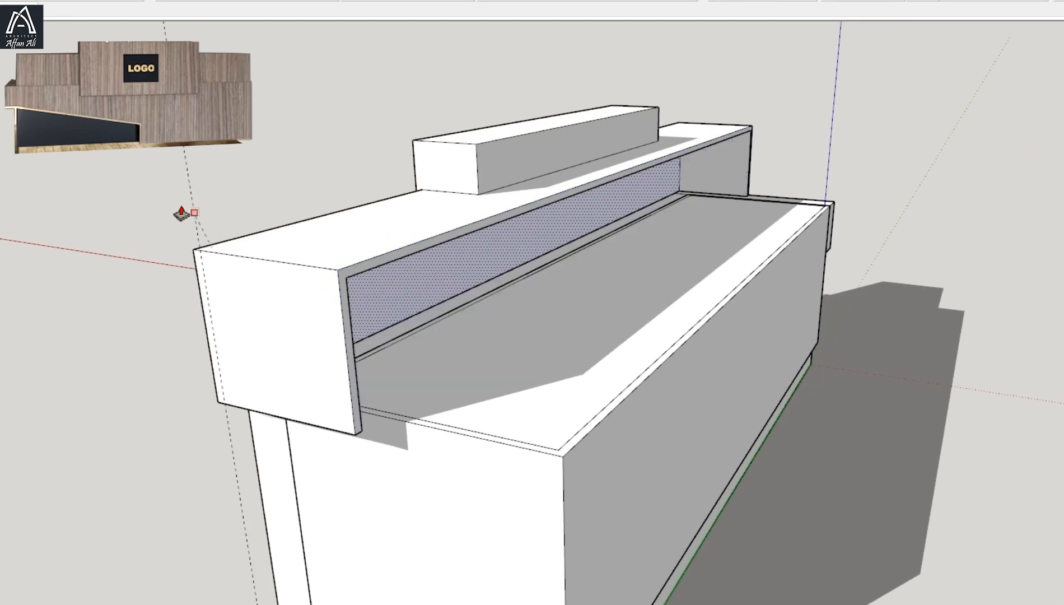
left_click(180, 215)
Move the raised unit's overhanging end panel inward, flush with the counter's end at the guide
middle_click_drag(428, 340, 25, 392, "shift")
scroll(214, 268, "down", 3)
middle_click_drag(273, 359, 211, 185, "shift")
scroll(373, 410, "up", 3)
left_click(342, 381)
scroll(342, 381, "down", 4)
middle_click_drag(342, 380, 230, 309)
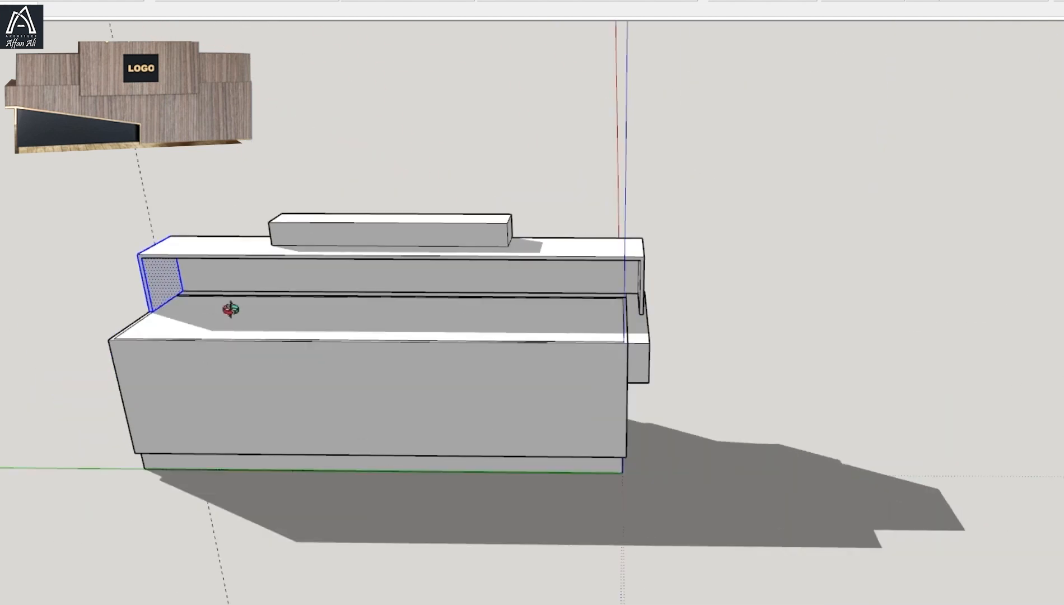
Select the raised unit's opposite end panel and move it in line with the counter's other end
key("space")
scroll(616, 242, "up", 4)
left_click_drag(641, 211, 671, 367)
key("m")
left_click(674, 359)
left_click(628, 360)
scroll(628, 448, "down", 3)
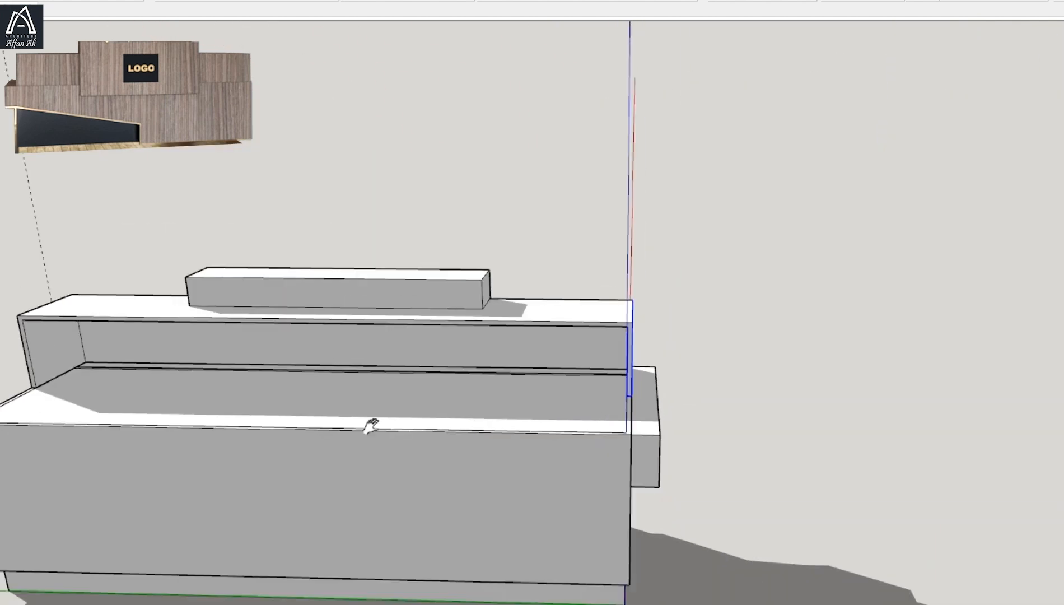
Draw the rectangular top of a side desk extending from the back end of the counter
middle_click_drag(370, 424, 565, 474)
mouse_move(442, 496)
middle_mouse_down()
mouse_move(237, 380)
mouse_move(264, 364)
middle_mouse_up()
scroll(263, 363, "down", 2)
key("l")
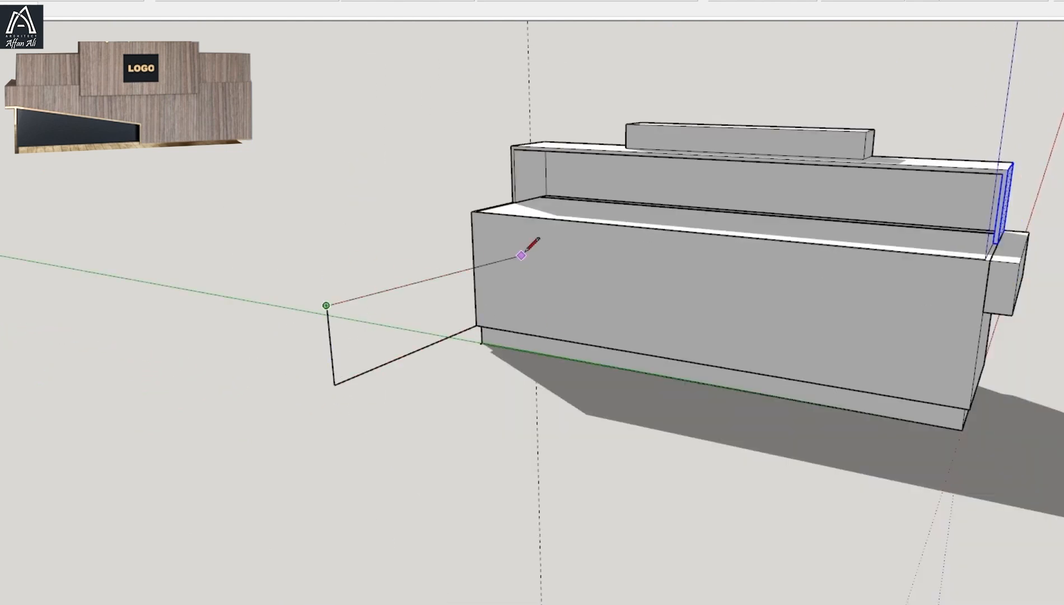
left_click(401, 318)
left_click(327, 306)
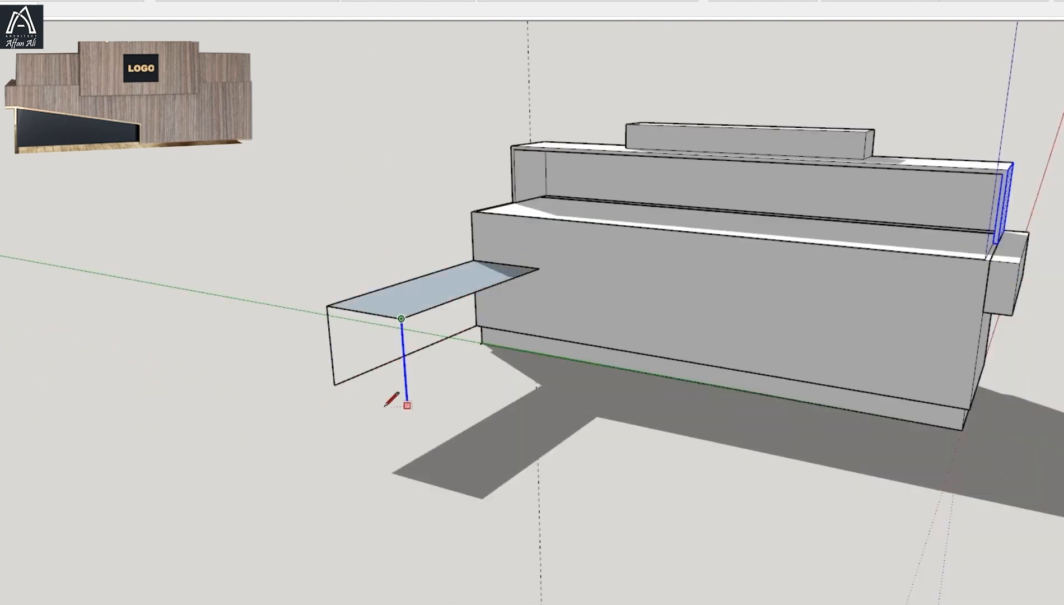
Draw the vertical and lower edges of the side desk to enclose its sides beneath the rectangular top
left_click(334, 384)
left_click(407, 402)
left_click(541, 337)
left_click(540, 269)
middle_click_drag(548, 264, 728, 280)
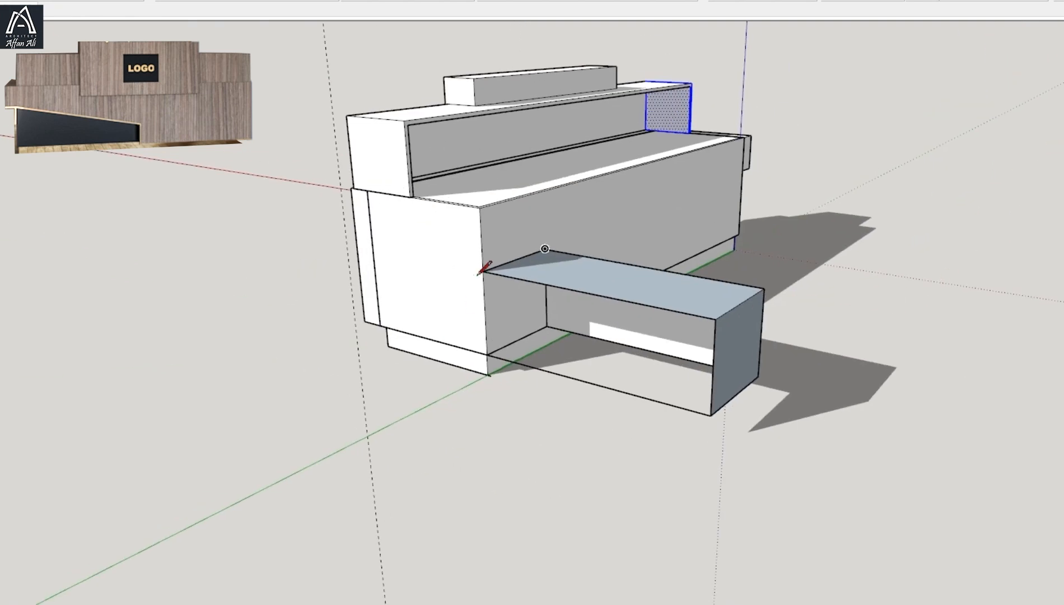
left_click(485, 270)
left_click(486, 355)
Reverse the side desk's faces and close its underside with a line across the open end by the counter
middle_click_drag(630, 364, 601, 372)
triple_click(577, 364)
right_click(576, 364)
left_click(640, 276)
middle_click_drag(639, 279, 542, 211)
scroll(542, 211, "up", 1)
key("l")
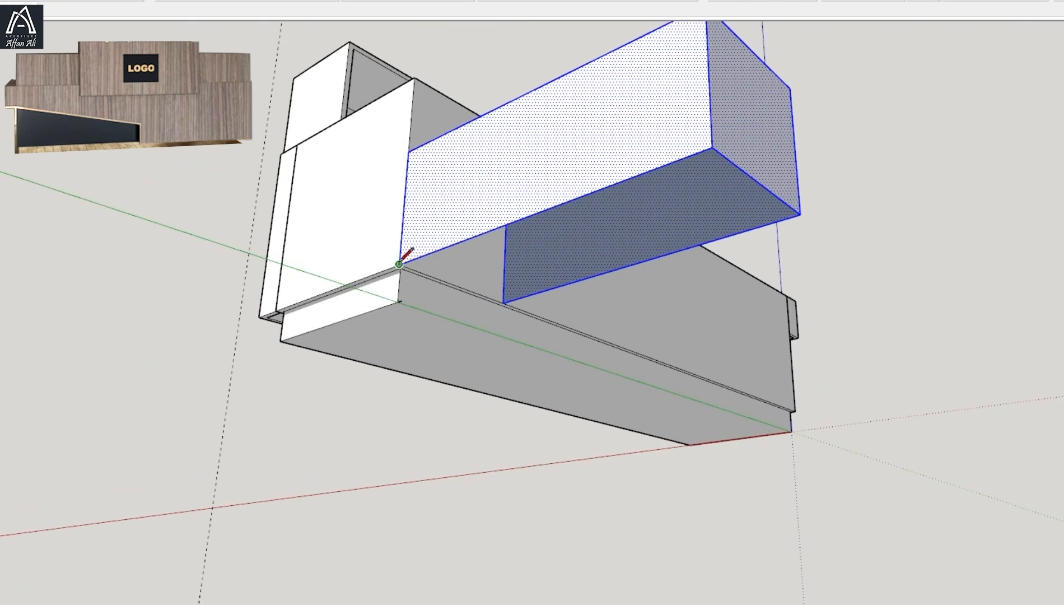
left_click(400, 265)
left_click(503, 303)
middle_click_drag(503, 303, 494, 284)
Offset the side desk's underside inward and extrude the inner area down to the counter's base level as a plinth
key("f")
double_click(487, 261)
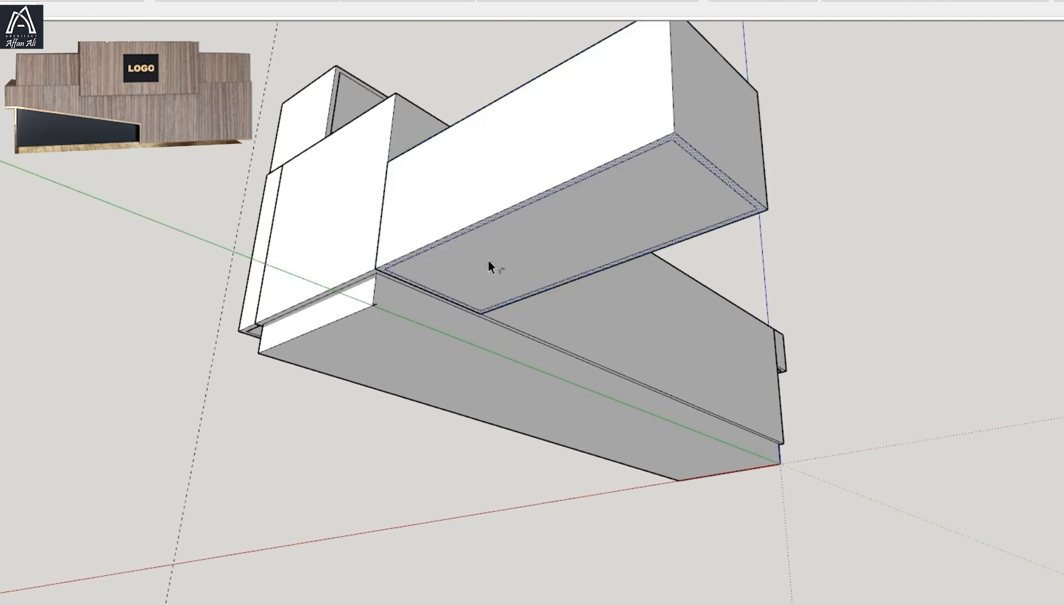
key("space")
scroll(401, 267, "up", 2)
left_click(399, 278)
left_click(391, 282)
key("p")
left_click(411, 273)
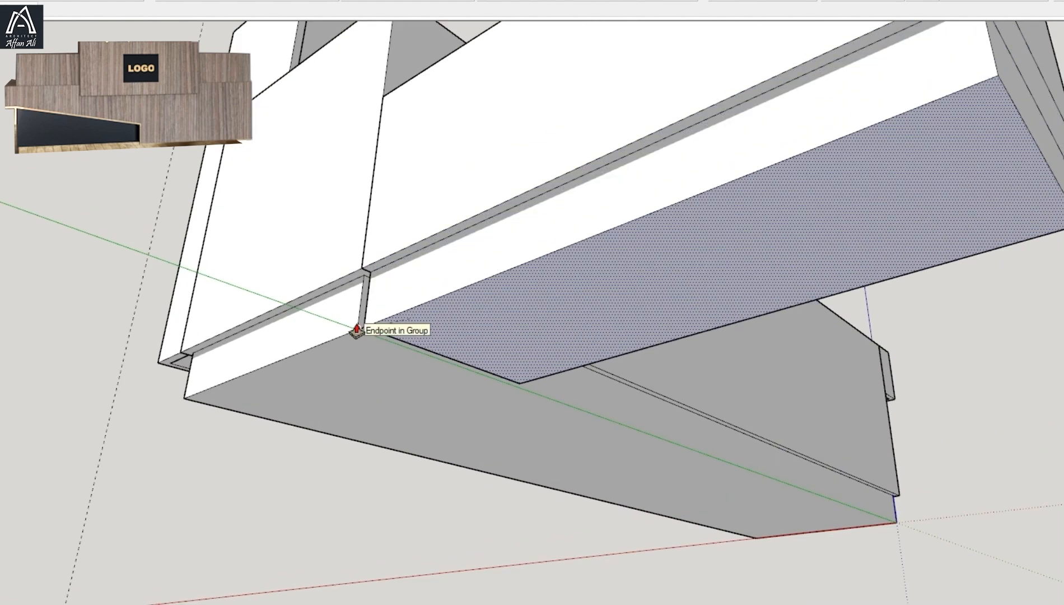
left_click(356, 333)
middle_click_drag(356, 332, 787, 356)
scroll(740, 350, "up", 3)
scroll(386, 327, "down", 2)
middle_click_drag(817, 297, 286, 460)
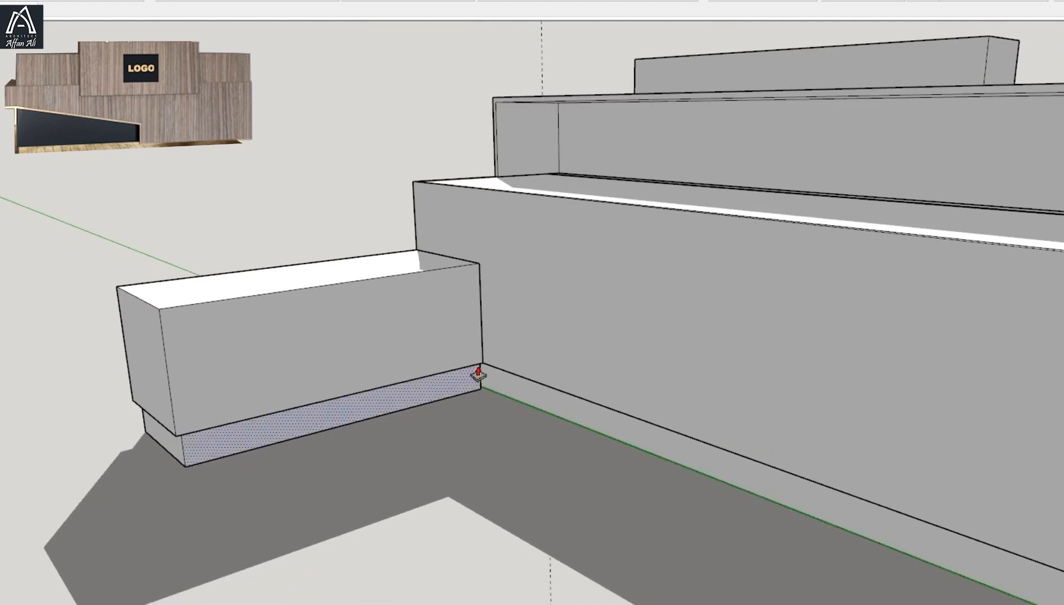
Examine from below and behind where the side desk's plinth meets the counter's base
scroll(457, 385, "up", 3)
middle_click_drag(440, 393, 500, 271)
scroll(560, 232, "up", 2)
scroll(560, 232, "up", 1)
key("space")
triple_click(554, 266)
left_click(356, 404)
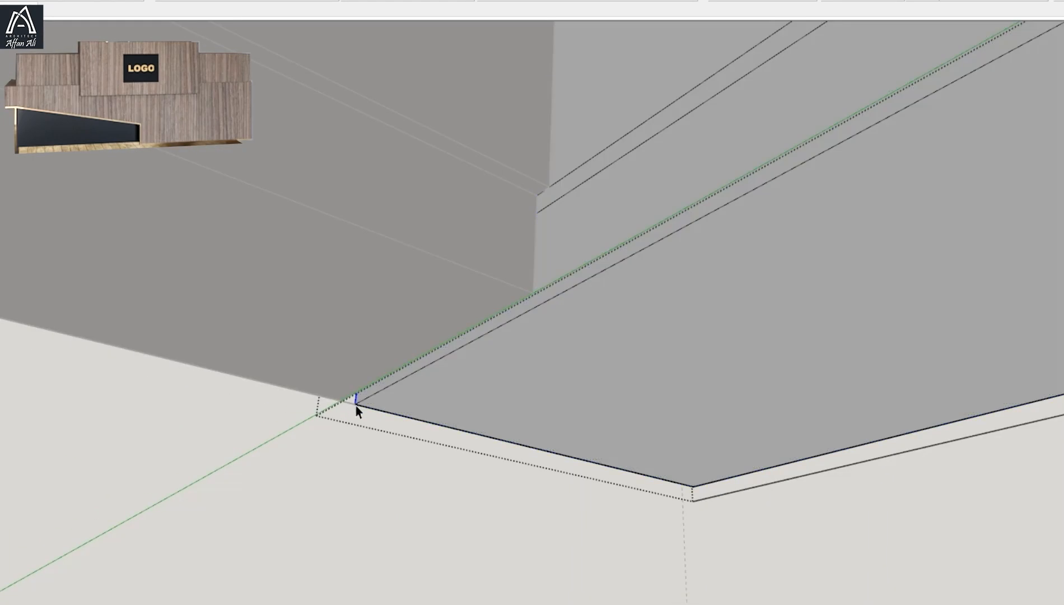
scroll(530, 311, "down", 3)
middle_click_drag(531, 311, 561, 543)
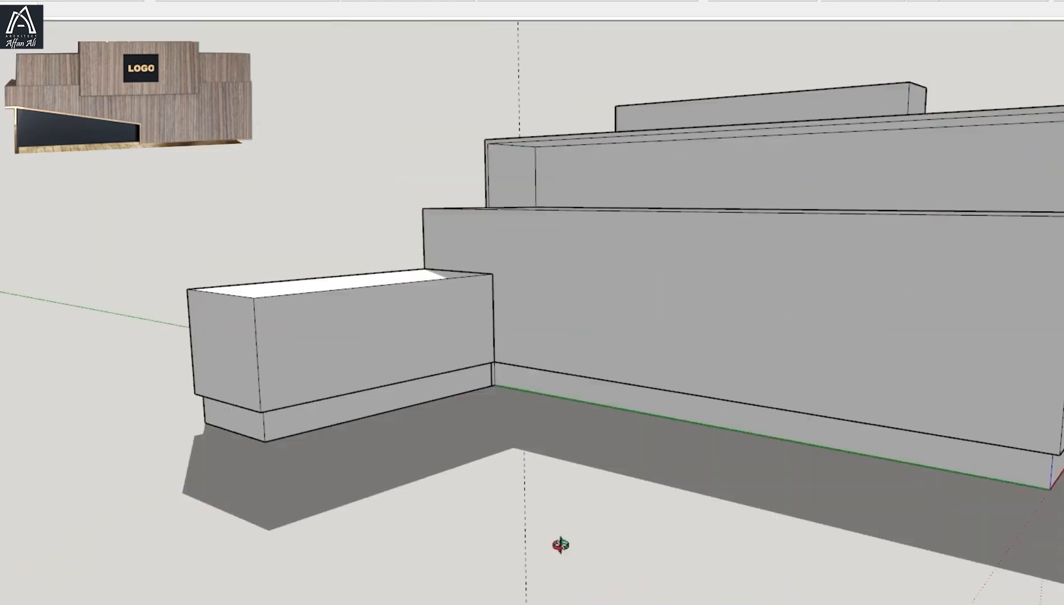
Offset the side desk's inner long face inward to outline a thin border
mouse_move(422, 363)
middle_mouse_down()
mouse_move(483, 365)
mouse_move(421, 351)
middle_mouse_up()
key("space")
left_click(421, 351)
left_click(386, 362)
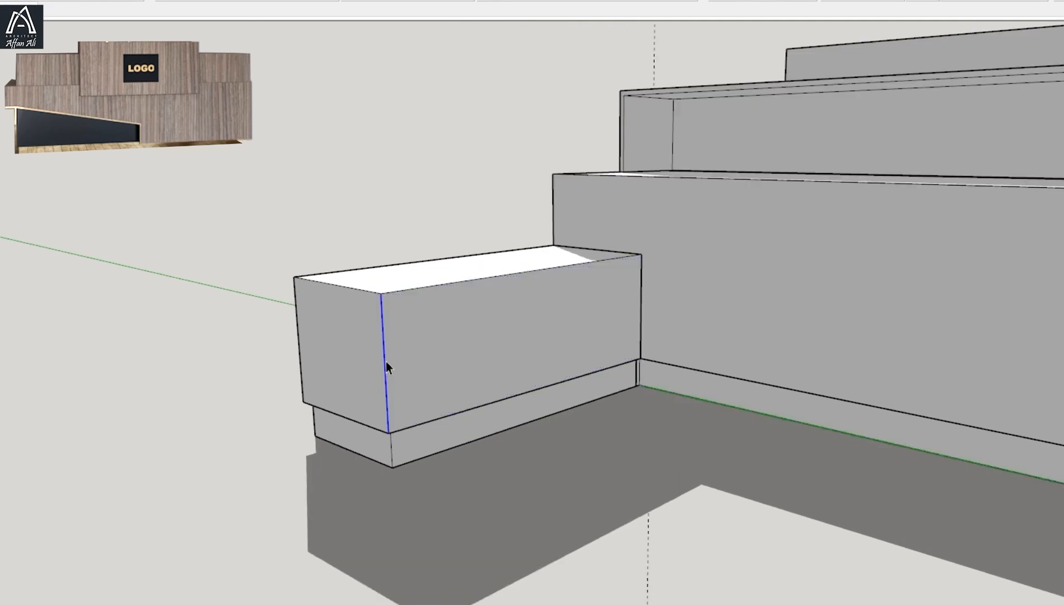
key("f")
left_click(412, 348)
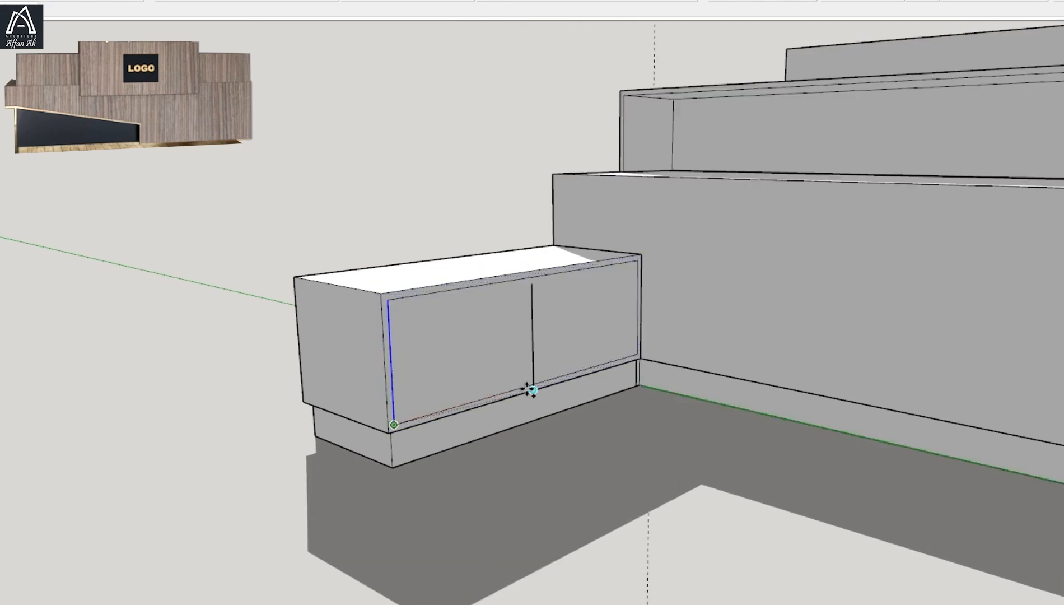
Copy the border's vertical edge to form a narrow divider across the desk face and erase the edge segments crossing it
scroll(531, 390, "up", 2)
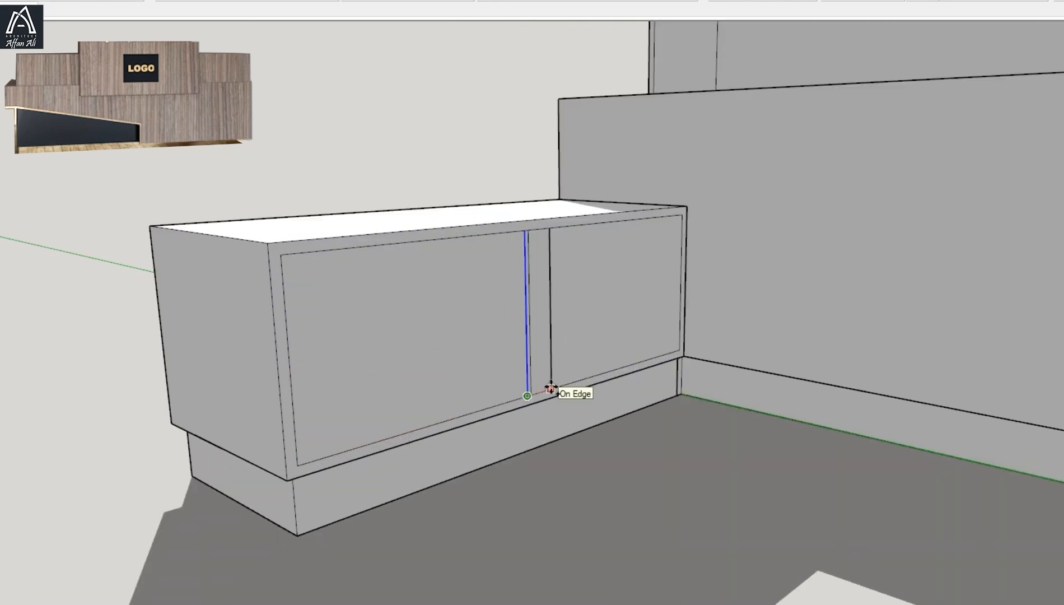
key("Return")
key("e")
scroll(532, 384, "up", 2)
left_click(527, 115)
scroll(528, 115, "down", 5)
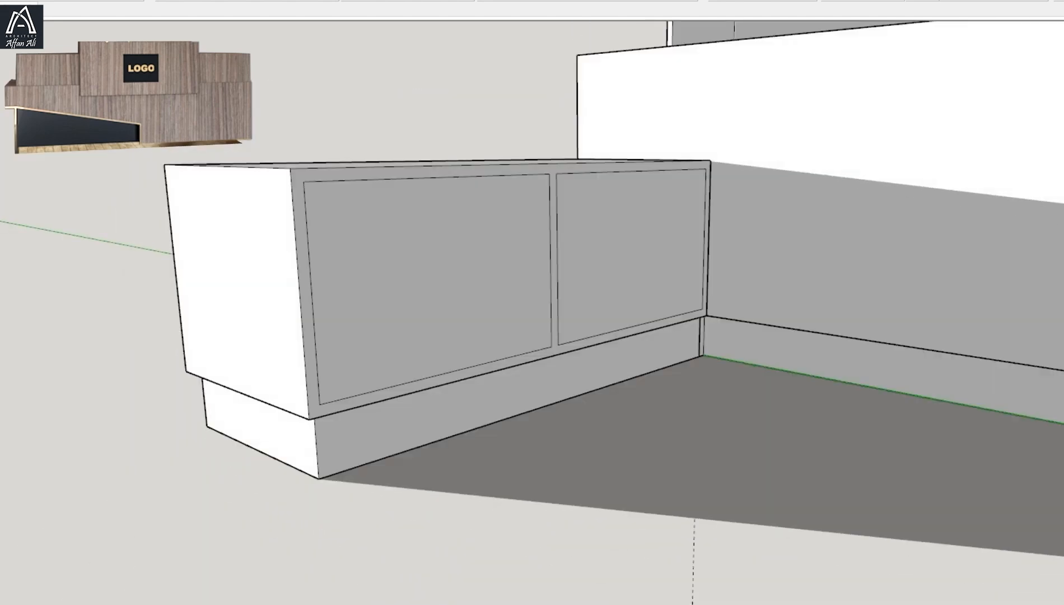
middle_click_drag(463, 251, 485, 273, "shift")
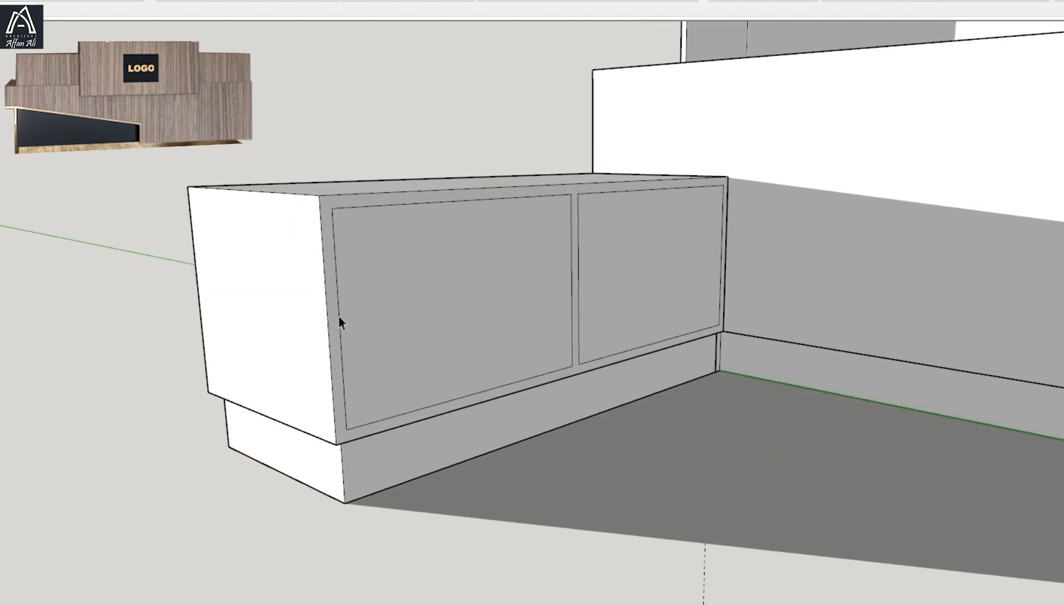
Push the bay nearest the counter into the side desk to hollow it
middle_click_drag(438, 341, 442, 359)
key("p")
left_click(615, 340)
left_click(610, 294)
key("space")
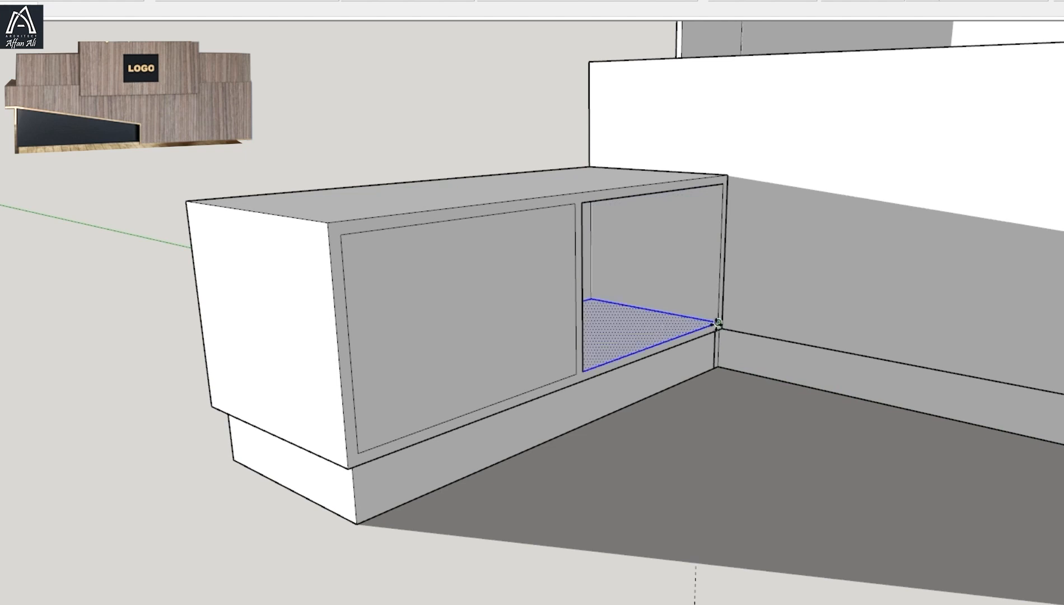
Copy the hollowed bay's floor up to mid-height and give it thickness to form a shelf
left_click(718, 323)
left_click(722, 254)
key("p")
left_click(666, 248)
middle_click_drag(667, 246, 578, 309)
scroll(578, 310, "up", 2)
left_click(577, 310)
Erase the short edges at both ends of the shelf so its front merges with the frame
key("e")
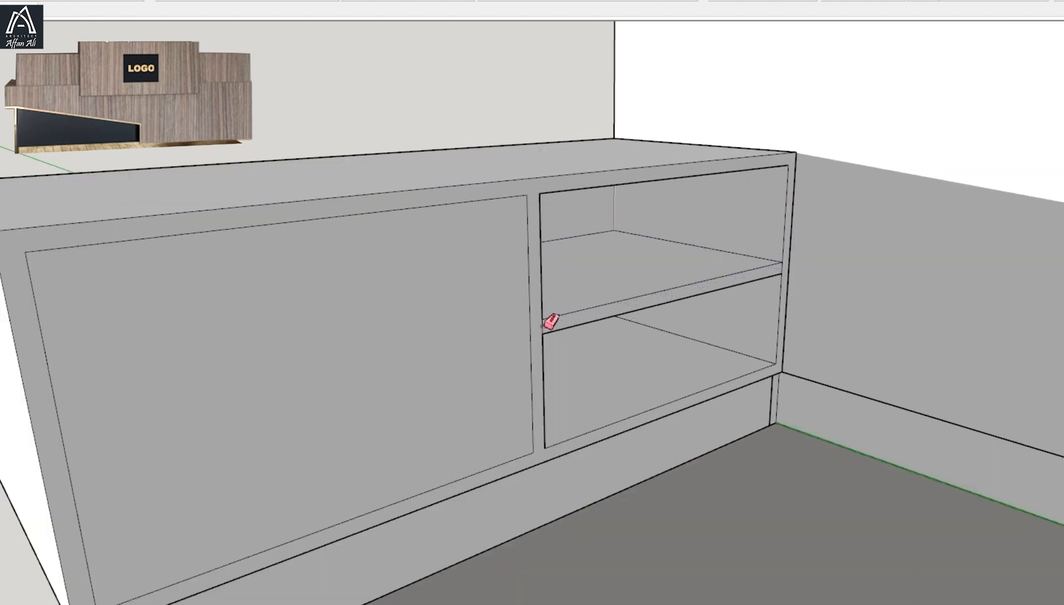
left_click(543, 328)
left_click(783, 272)
scroll(784, 308, "down", 3)
middle_click_drag(639, 353, 739, 312, "shift")
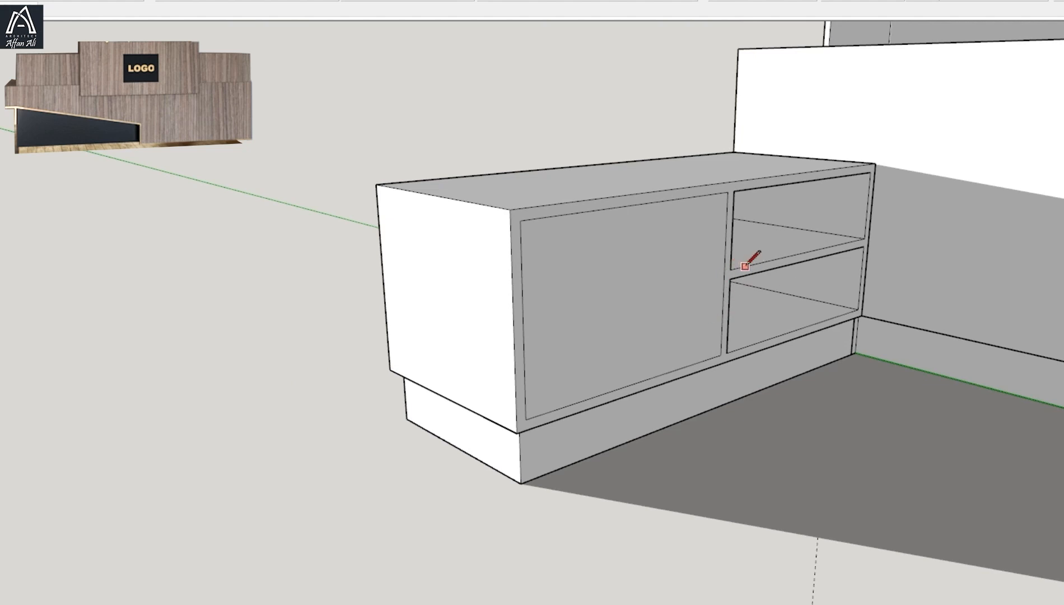
Split the remaining bay into two hollow compartments in line with the shelf, and group the side desk
scroll(734, 266, "up", 3)
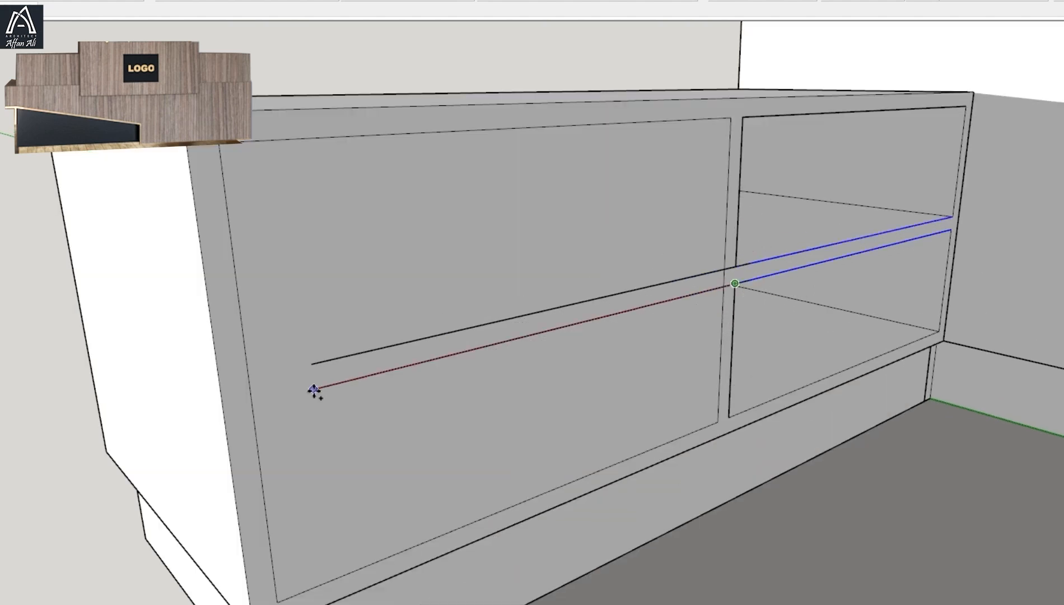
scroll(669, 276, "down", 4)
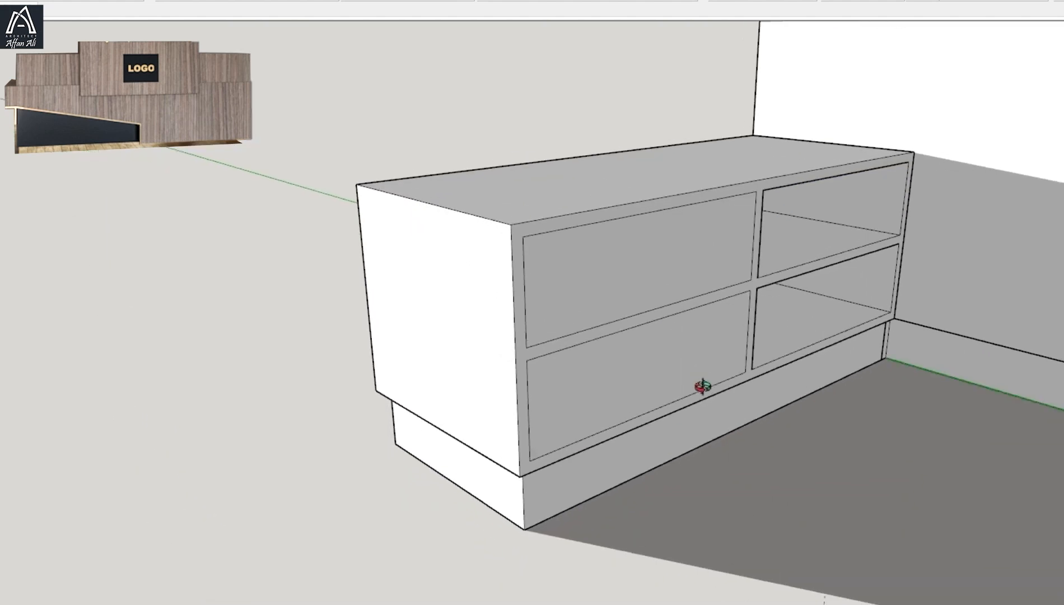
key("space")
triple_click(563, 361)
key("g")
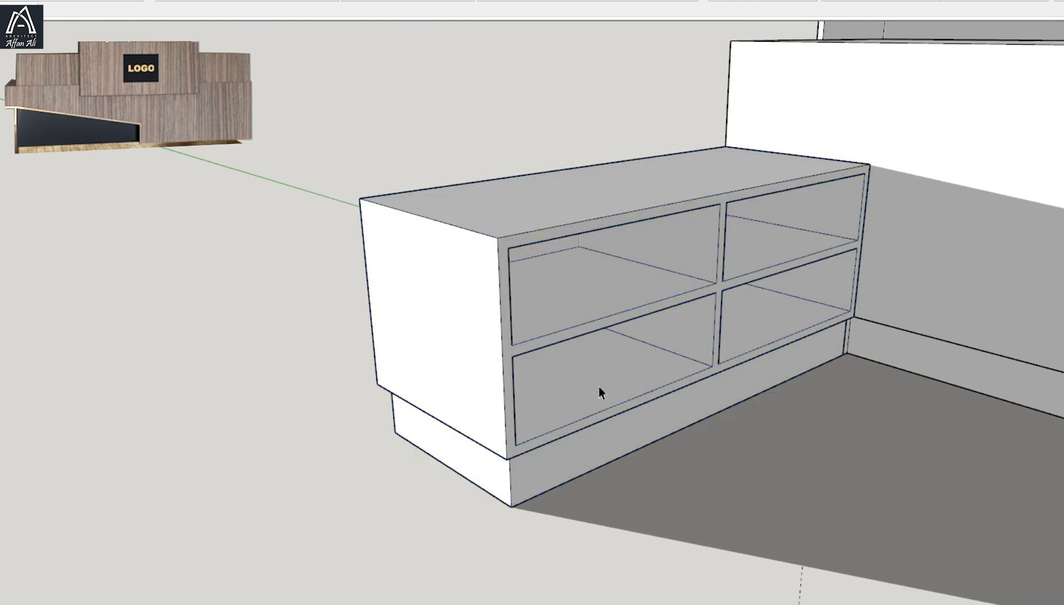
Draw a rectangular drawer front over the upper outer compartment and extrude it slightly outward
left_click(716, 282)
key("p")
left_click(700, 284)
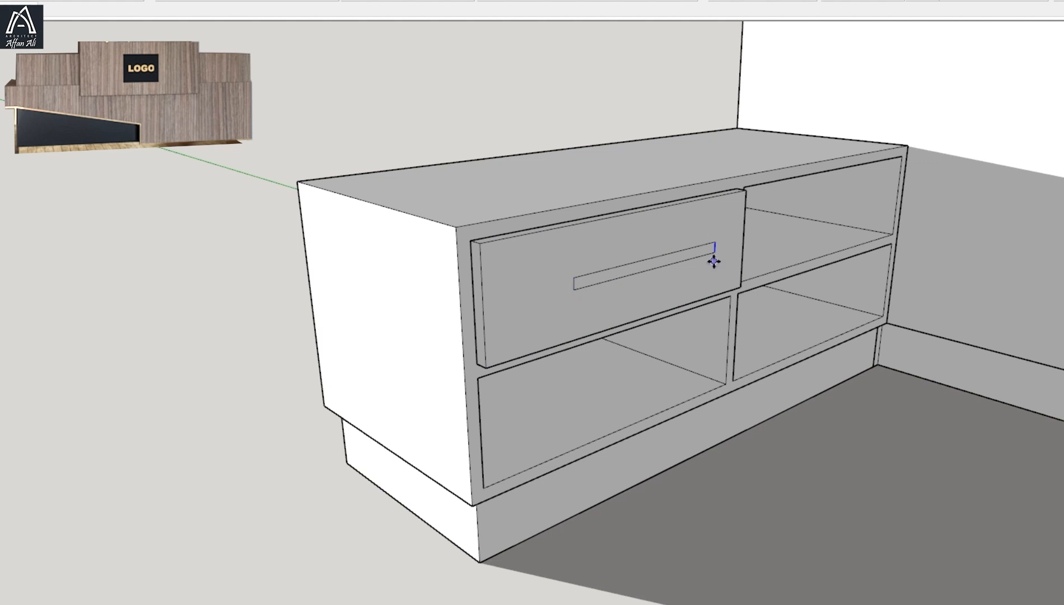
Recess a slim horizontal handle slot in the drawer front and outline it with a narrow frame
left_click(695, 250)
key("p")
scroll(622, 285, "up", 3)
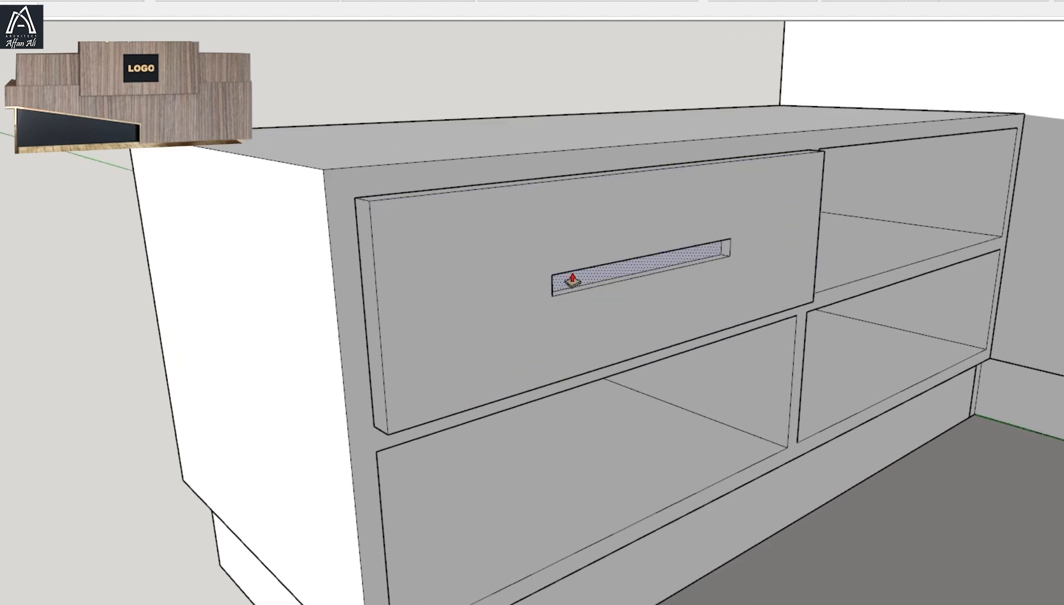
scroll(565, 280, "up", 2)
key("space")
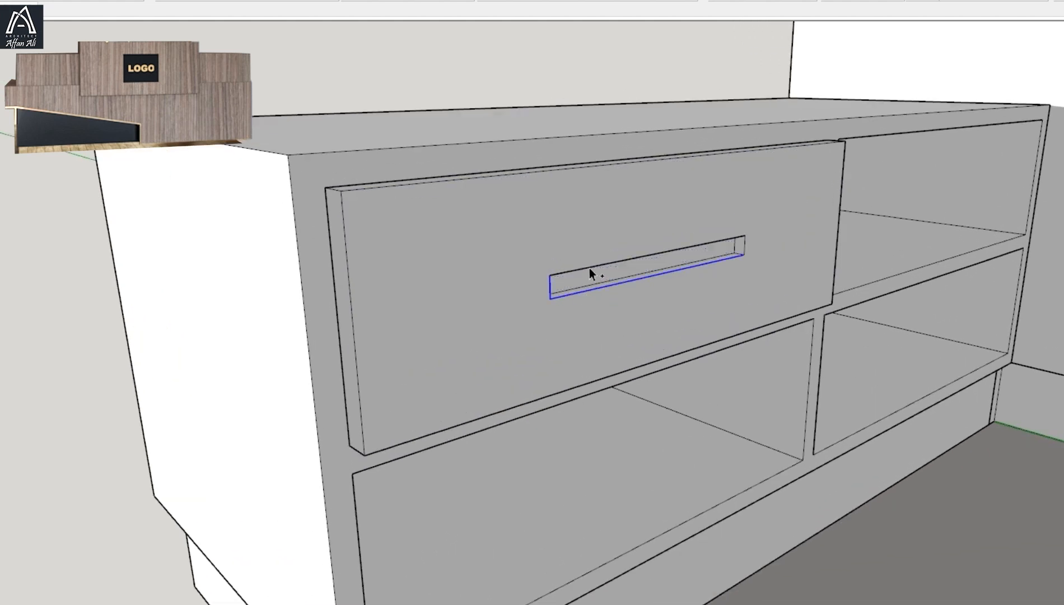
key("Return")
key("space")
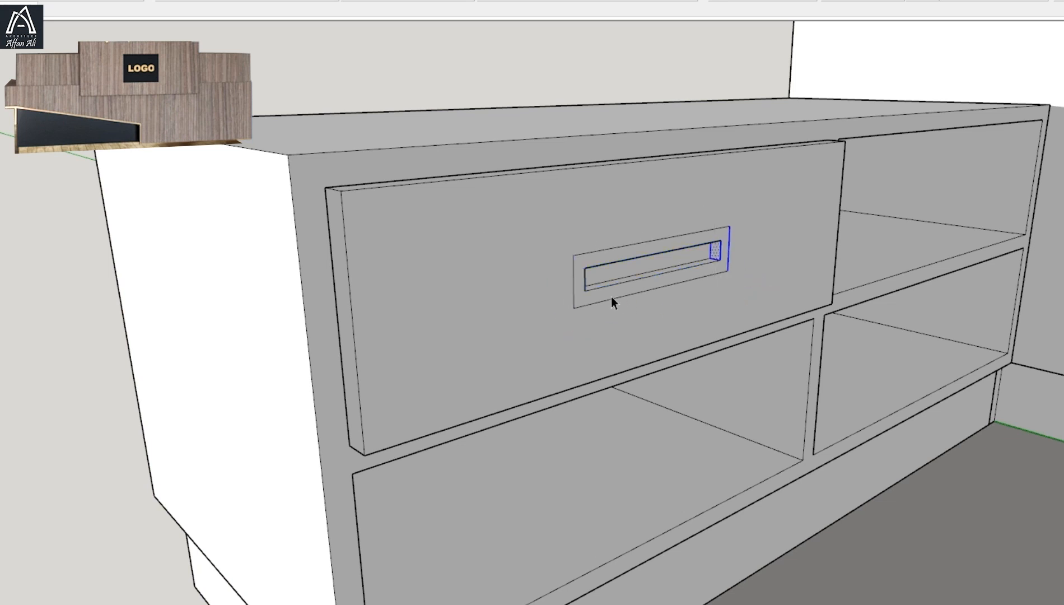
Group the drawer front with its handle and copy it down into the lower compartment
scroll(611, 296, "down", 3)
triple_click(604, 309)
key("ctrl+g")
middle_click_drag(538, 296, 577, 280)
key("m")
left_click(535, 344)
key("ctrl")
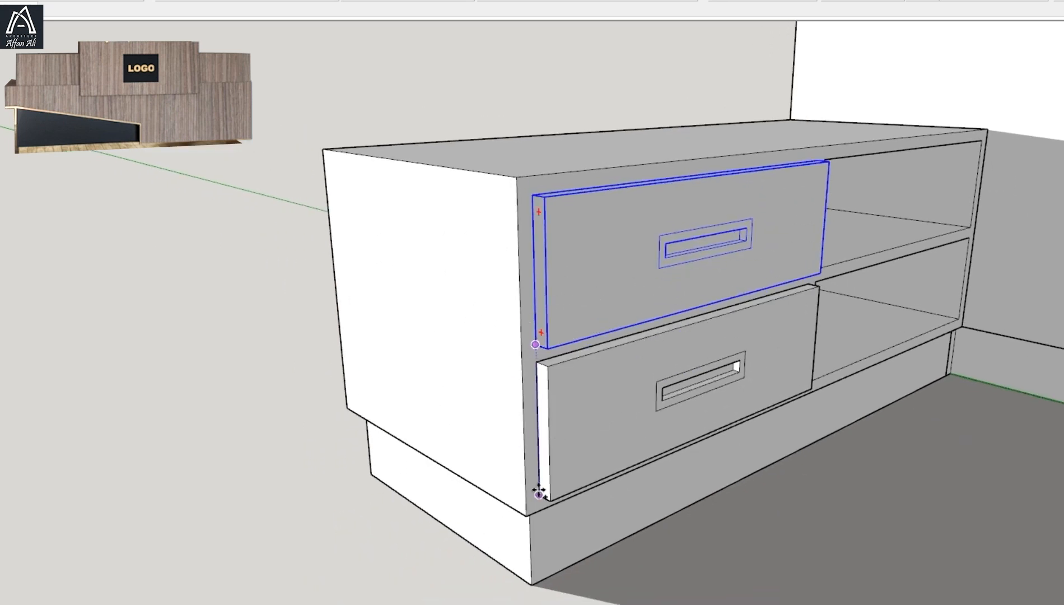
left_click(539, 495)
Open the counter group and draw a vertical line on its back face down to the base beside the side desk
scroll(539, 495, "down", 4)
middle_click_drag(538, 392, 373, 304, "shift")
key("space")
double_click(451, 344)
scroll(451, 344, "down", 1)
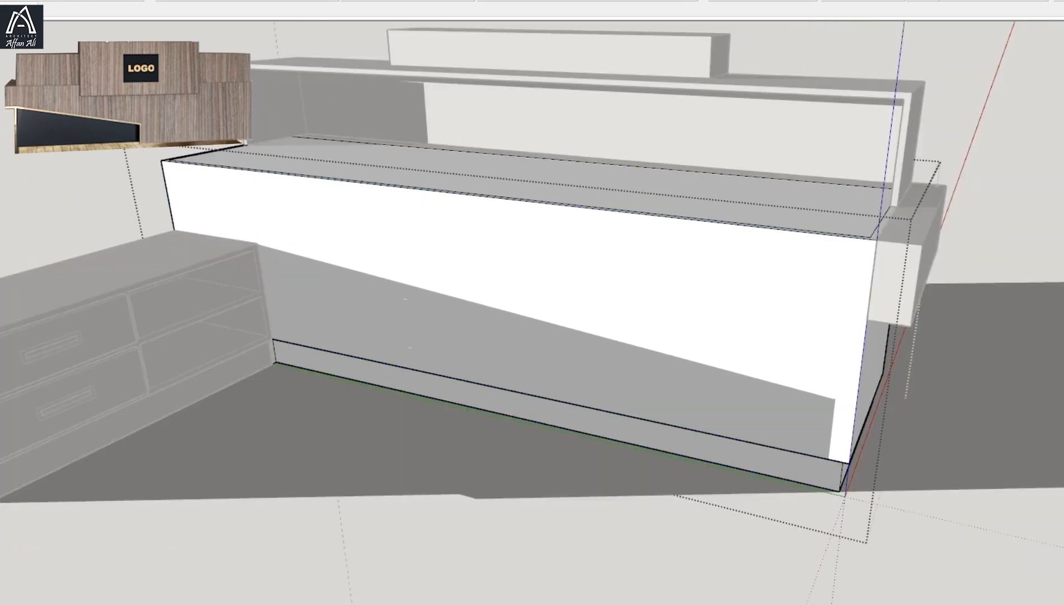
middle_click_drag(263, 233, 380, 231)
key("l")
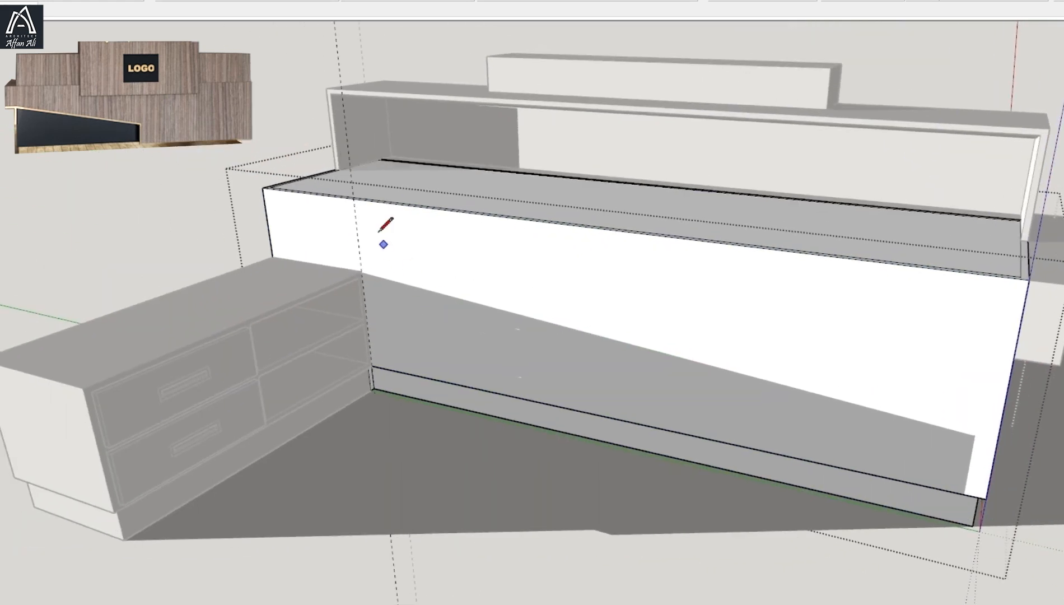
left_click(371, 366)
Offset the large back face inward as a thin border, then push in and delete the enclosed face
key("f")
left_click(502, 291)
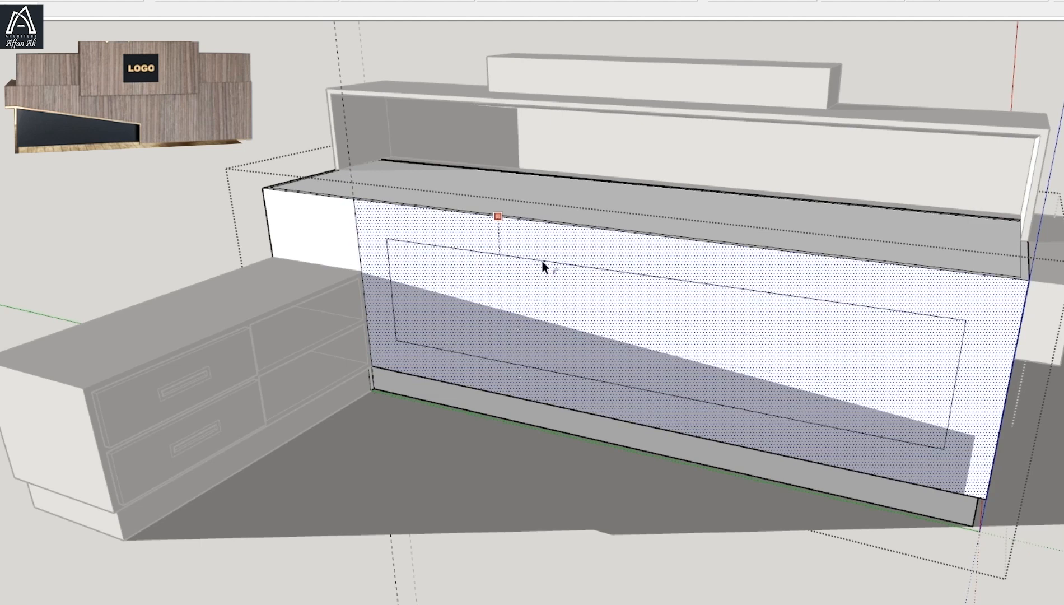
key("Return")
middle_click_drag(498, 309, 387, 316)
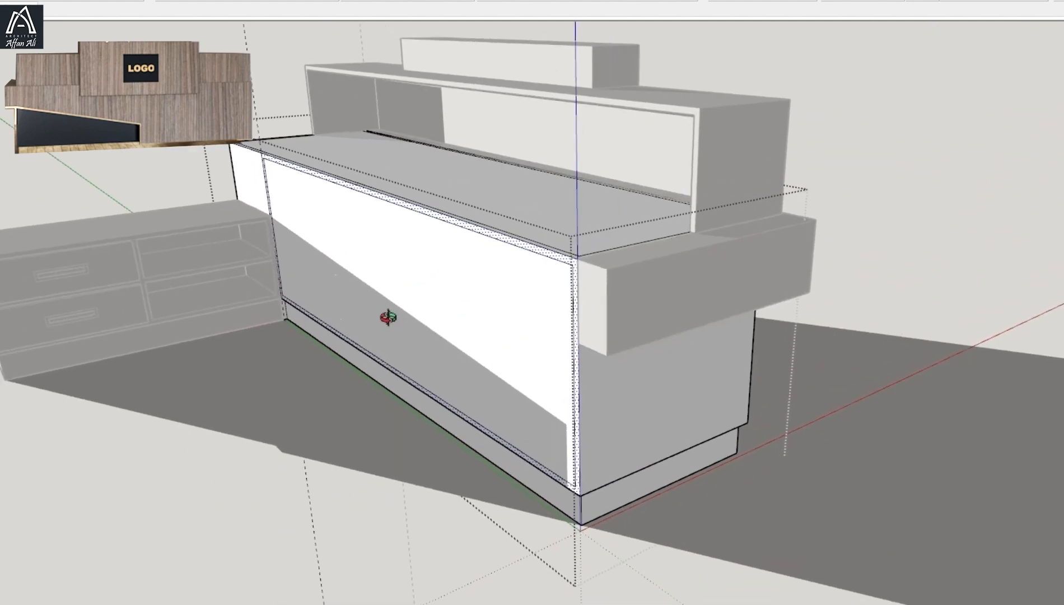
key("p")
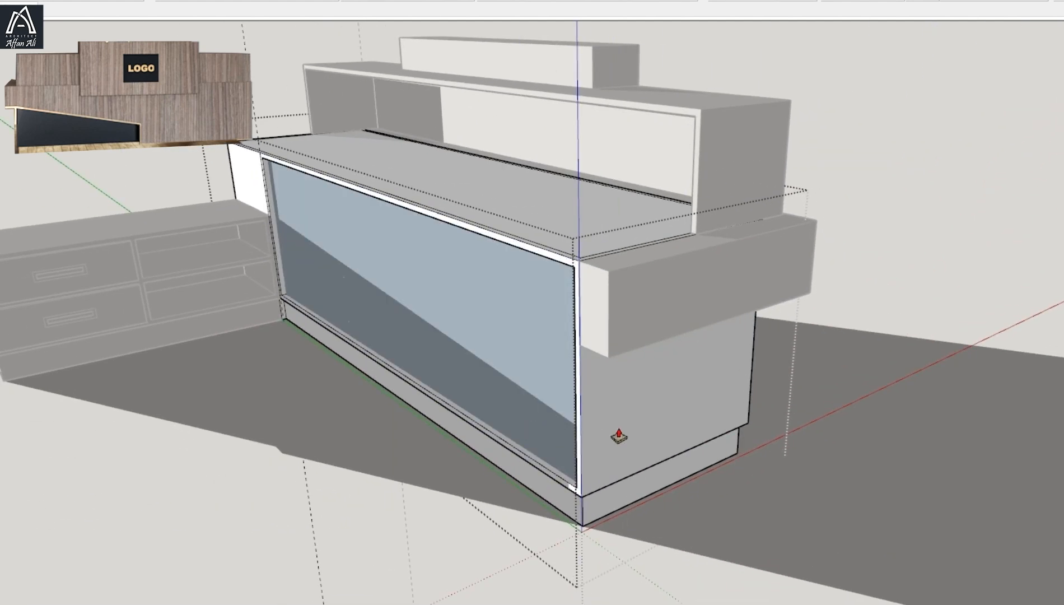
left_click(501, 380)
key("Delete")
Reverse the faces of the hollowed counter, including the front panel inside the sloped cutout
middle_click_drag(500, 380, 599, 405)
right_click(597, 264)
left_click(669, 306)
middle_click_drag(670, 306, 415, 318)
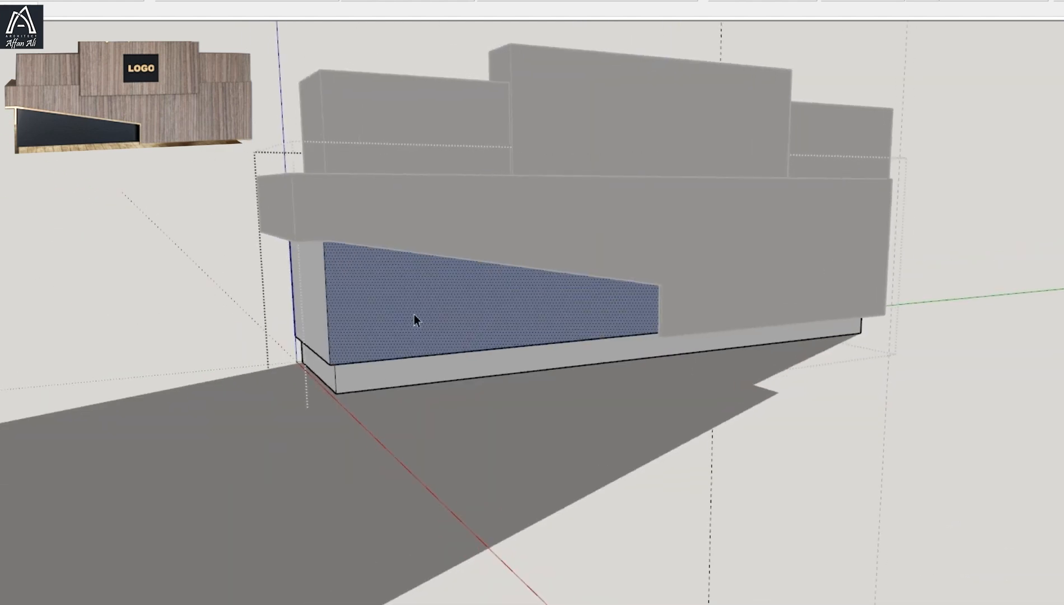
right_click(415, 318)
left_click(485, 306)
Copy the vertical inner edge of the counter's back opening inward to mark a divider
middle_click_drag(869, 349, 836, 403)
scroll(840, 414, "up", 5)
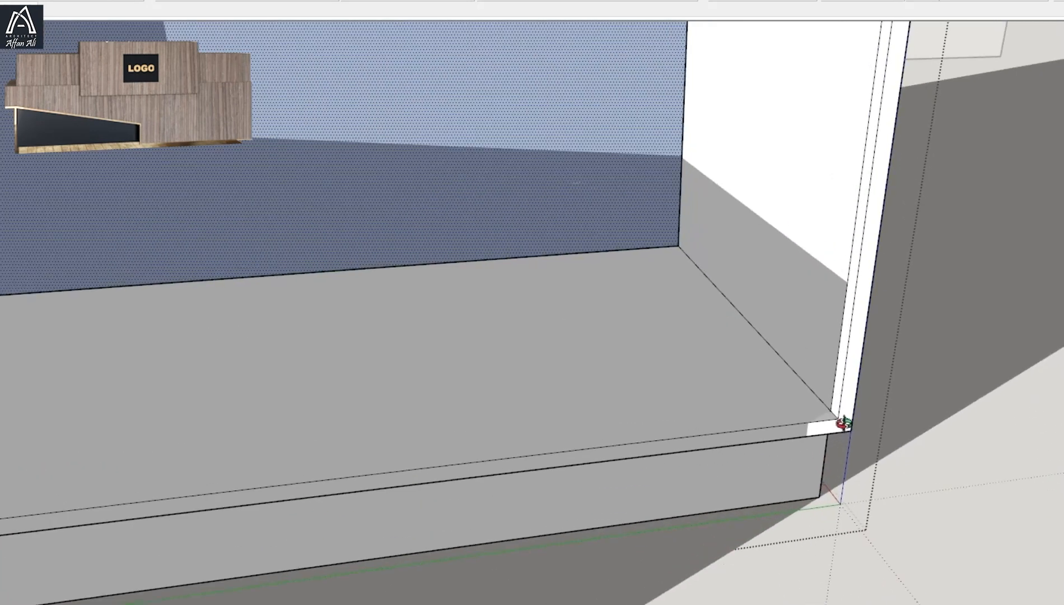
scroll(810, 375, "down", 5)
scroll(801, 442, "up", 3)
key("m")
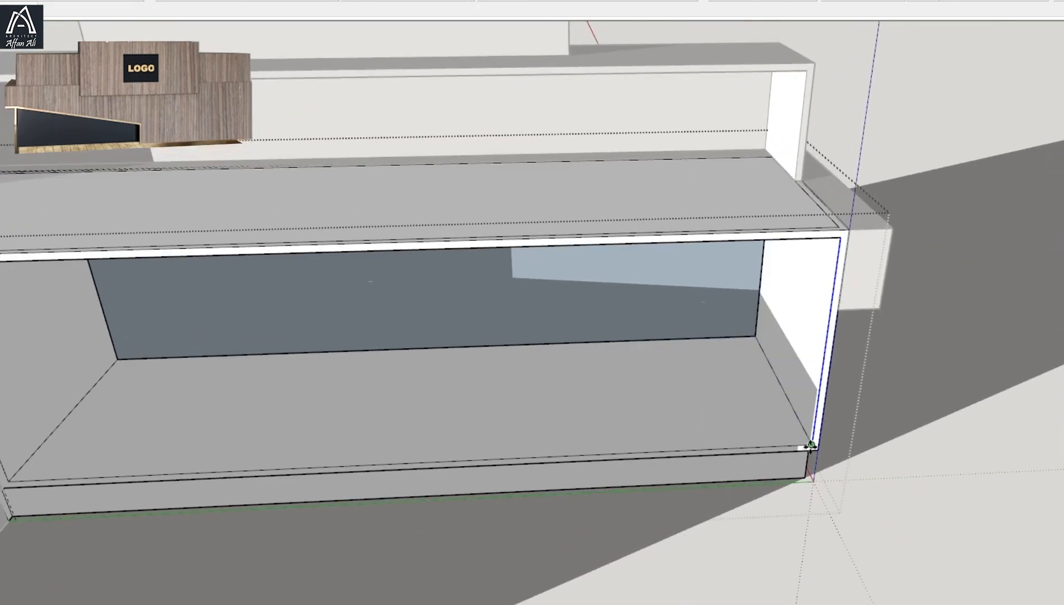
middle_click_drag(687, 450, 728, 426)
key("space")
left_click(745, 410)
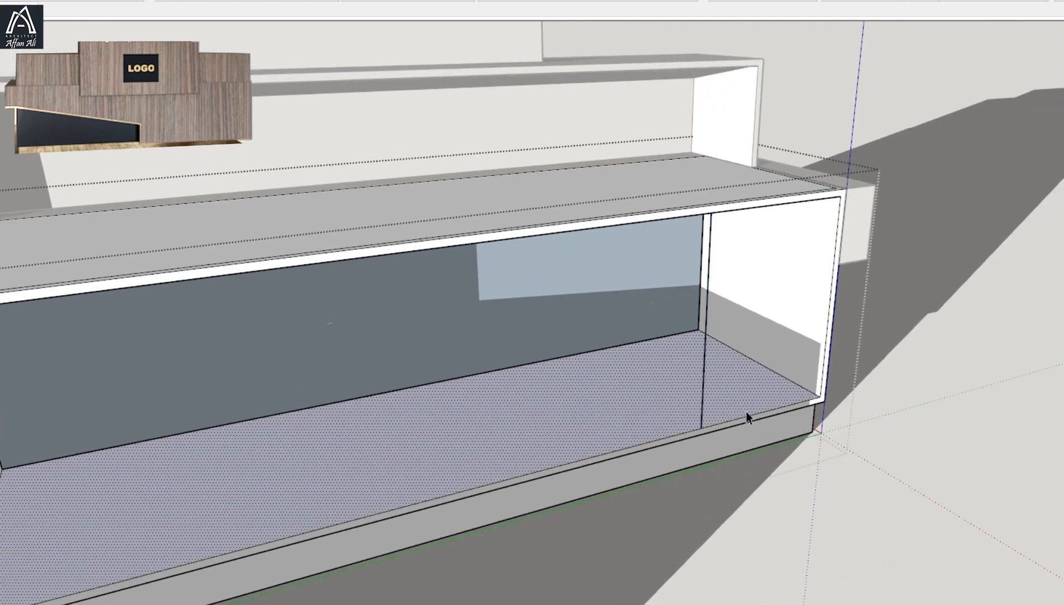
Draw the divider's edges from the copied vertical line back to the rear of the counter's hollow
middle_click_drag(593, 350, 599, 256)
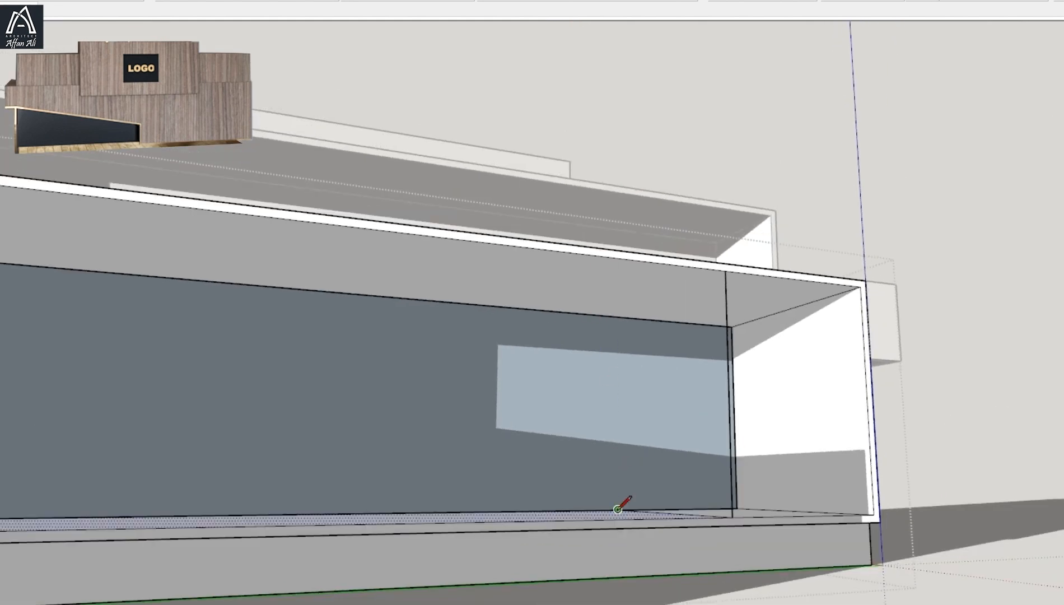
left_click(617, 317)
left_click(725, 271)
left_click(617, 317)
mouse_move(617, 316)
middle_mouse_down()
mouse_move(570, 430)
mouse_move(579, 447)
mouse_move(810, 461)
mouse_move(473, 467)
middle_mouse_up()
Move the divider panel into place to split the counter's storage into one wide and one narrow bay
key("space")
left_click(580, 446)
key("m")
left_click(588, 485)
scroll(753, 466, "down", 3)
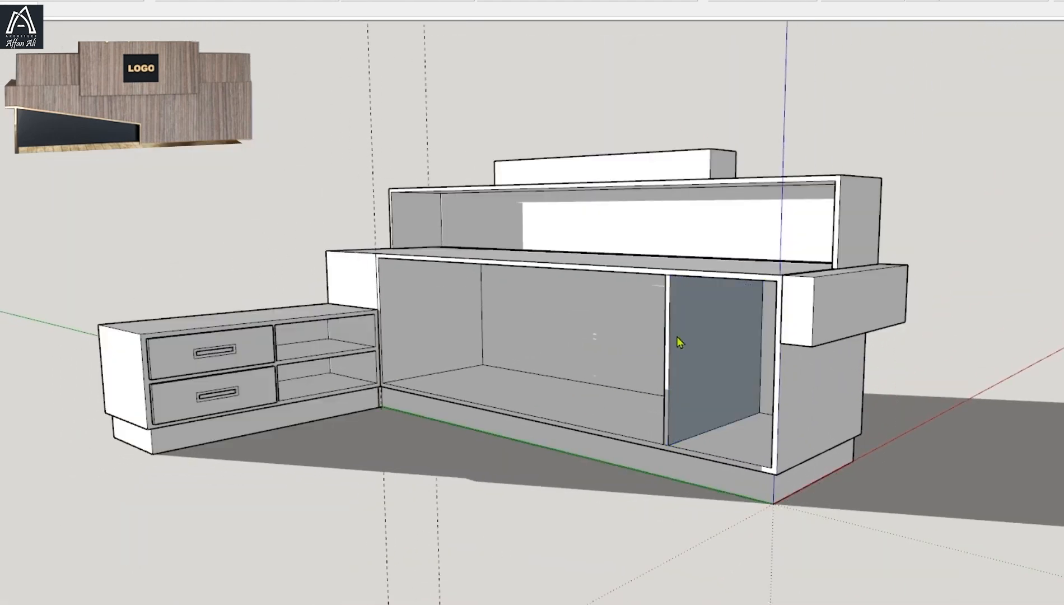
scroll(592, 457, "up", 3)
scroll(593, 457, "up", 5)
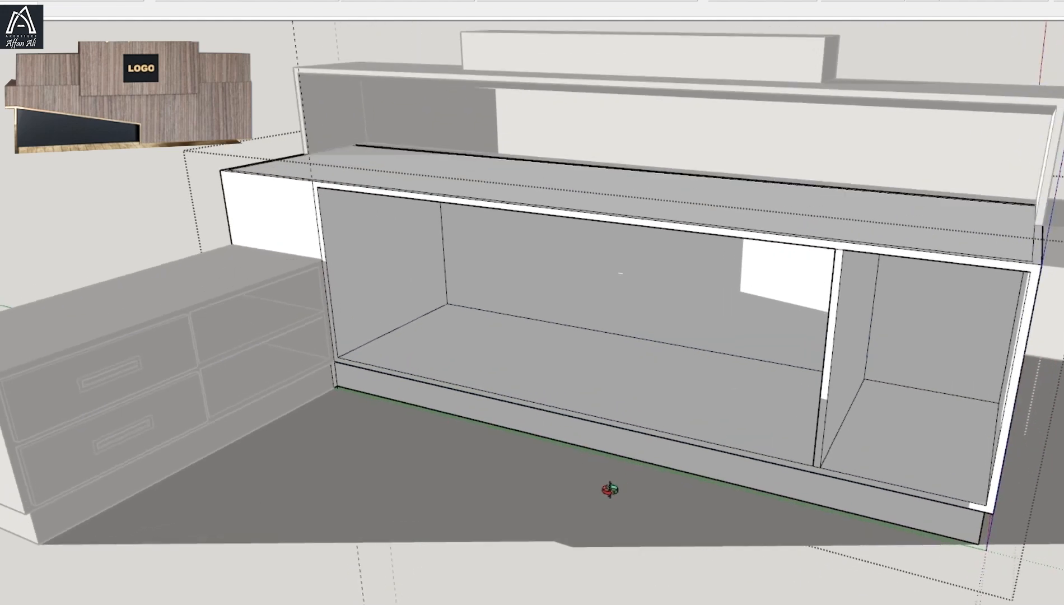
Draw a front-to-back line across the wide bay's floor and copy it to both sides to mark out the kneehole
left_click(373, 338)
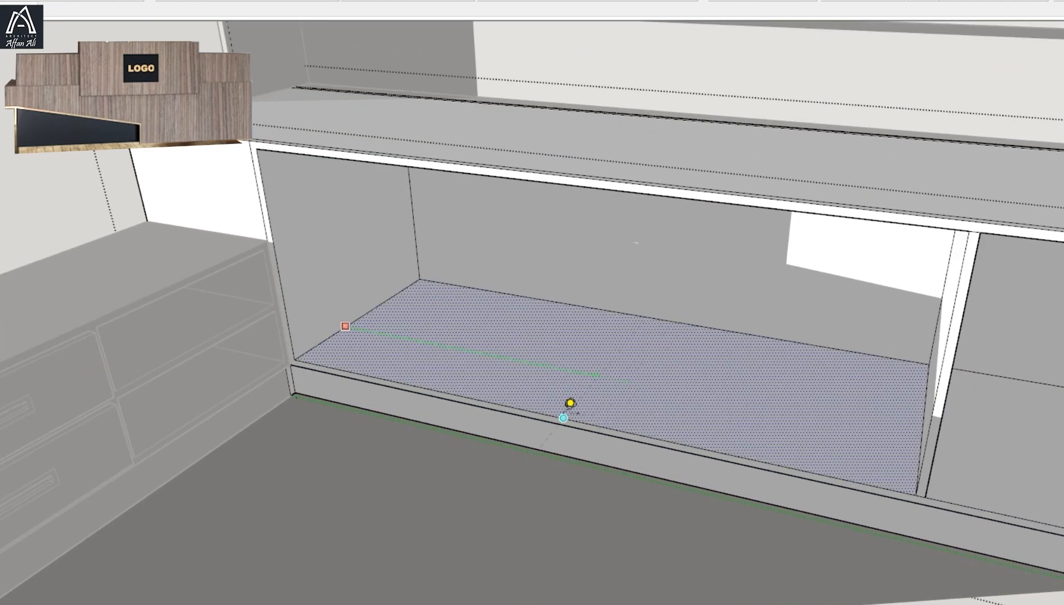
left_click(648, 318)
key("space")
left_click(604, 369)
key("m")
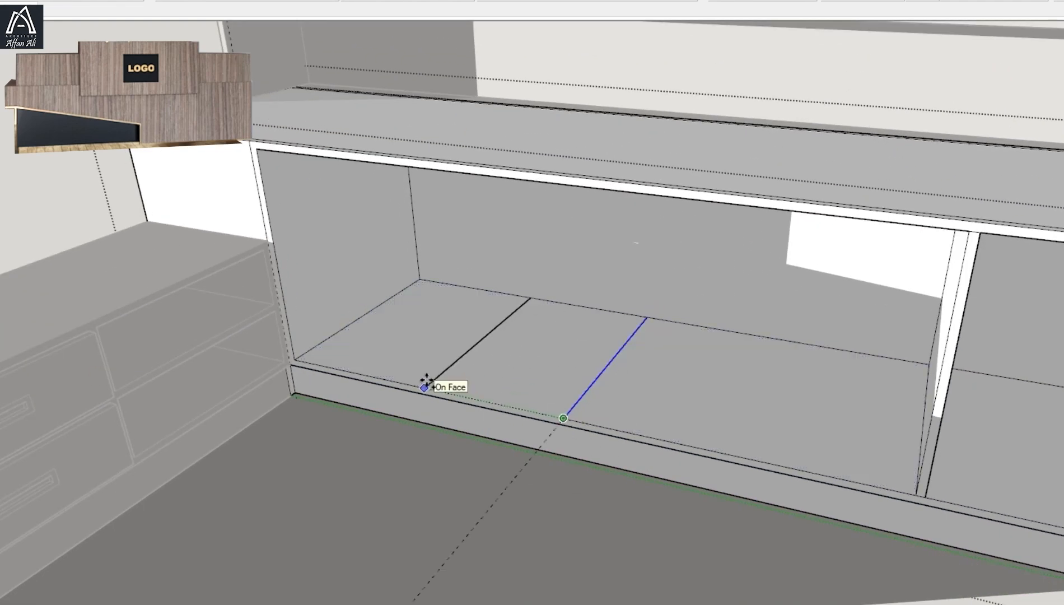
left_click(420, 386)
left_click(420, 387)
key("ctrl")
left_click(755, 458)
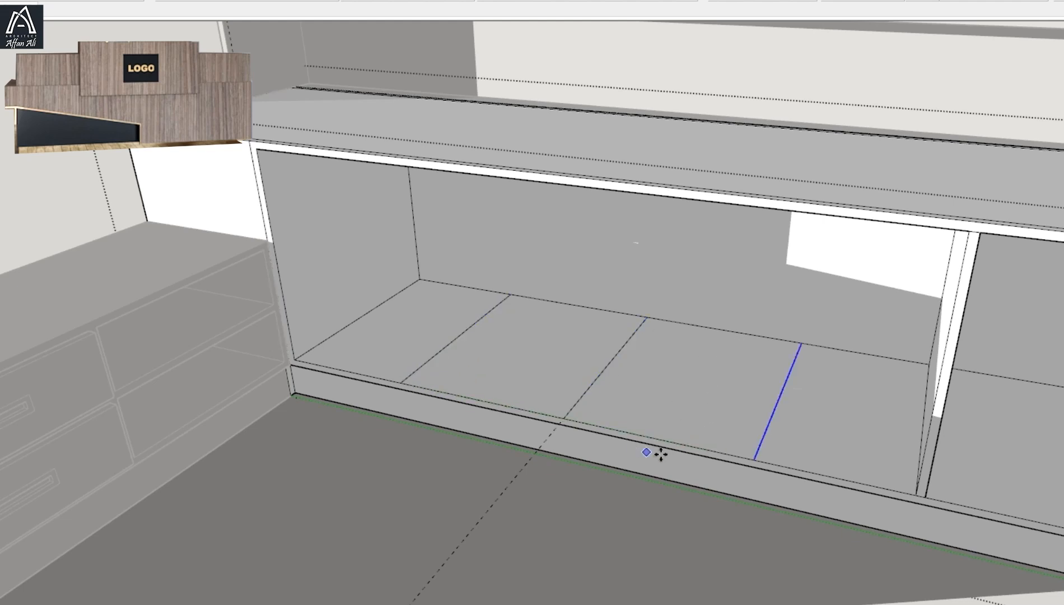
Erase the middle floor line and push the area between the two outer lines down by the floor thickness
middle_click_drag(661, 453, 704, 451)
key("e")
left_click(631, 410)
key("p")
left_click_drag(584, 392, 585, 415)
middle_click_drag(586, 475, 560, 463)
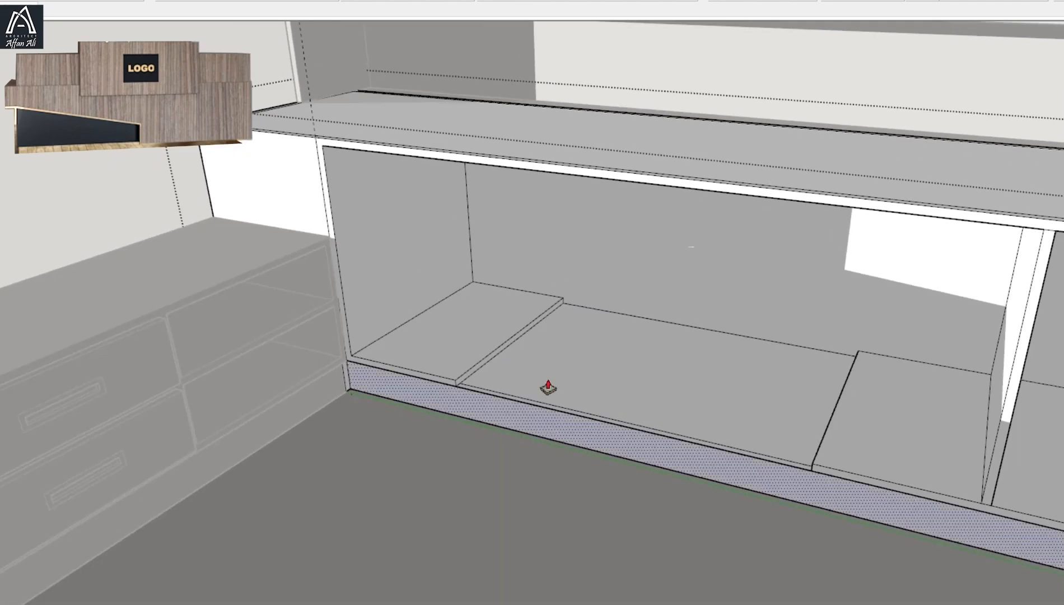
Copy the recess's short rear corner edge forward, pull the back strip across to the other side, and erase the leftover edge
scroll(565, 301, "up", 4)
key("space")
left_click(568, 300)
key("m")
left_click(568, 304)
key("ctrl")
left_click(553, 327)
key("p")
left_click(555, 311)
scroll(551, 367, "down", 4)
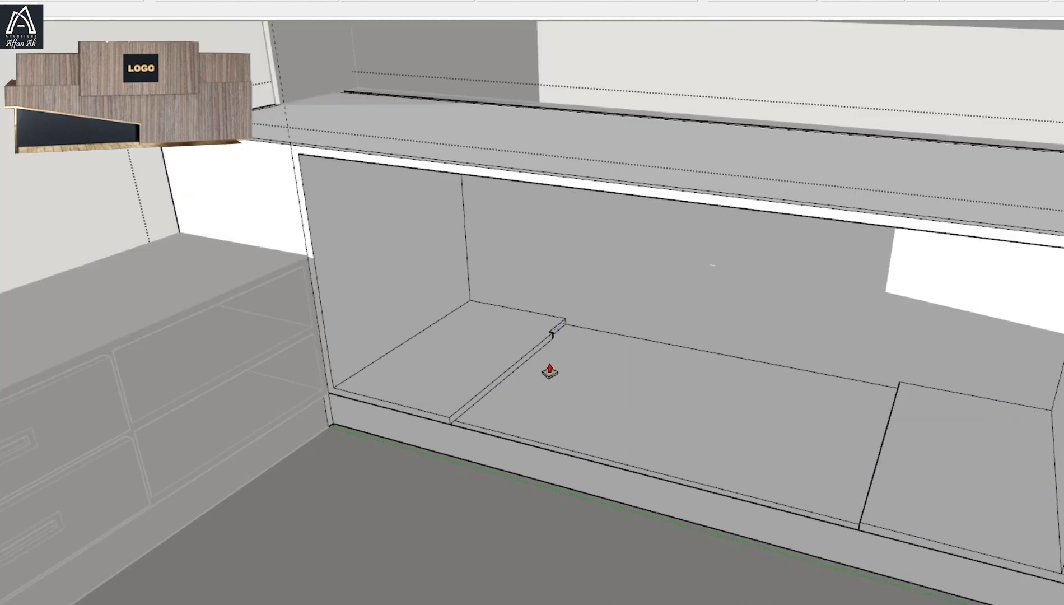
left_click(891, 398)
key("e")
left_click(896, 393)
Push the recessed floor section and plinth front away to open the kneehole down to the ground
middle_click_drag(627, 457, 606, 420)
left_click(591, 418)
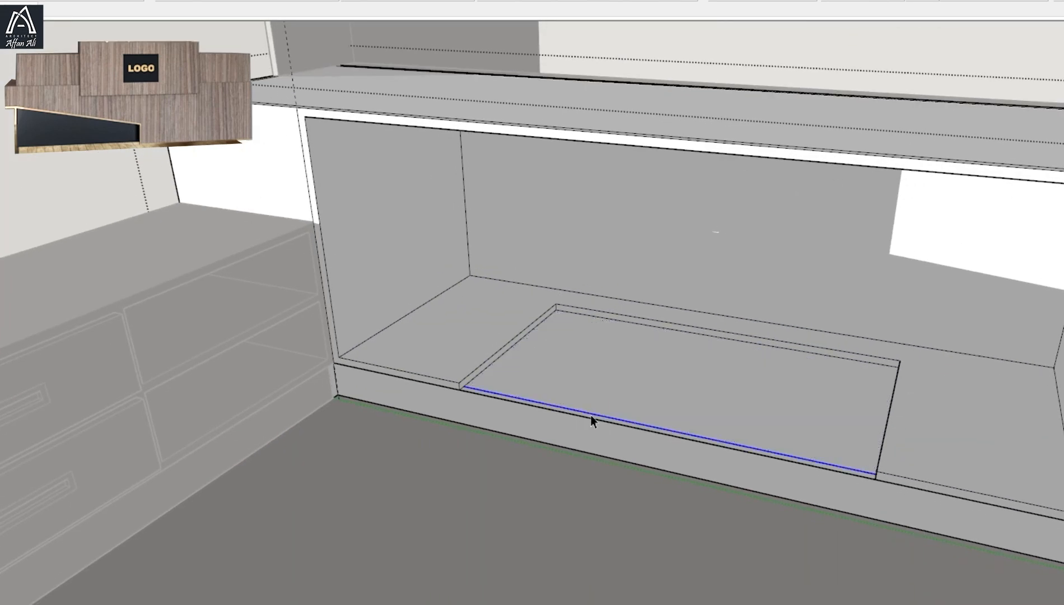
key("ctrl+z")
mouse_move(539, 358)
middle_mouse_down()
mouse_move(537, 394)
mouse_move(567, 142)
mouse_move(570, 278)
mouse_move(344, 348)
mouse_move(297, 332)
mouse_move(314, 376)
mouse_move(425, 448)
mouse_move(426, 467)
middle_mouse_up()
middle_click_drag(441, 235, 439, 199)
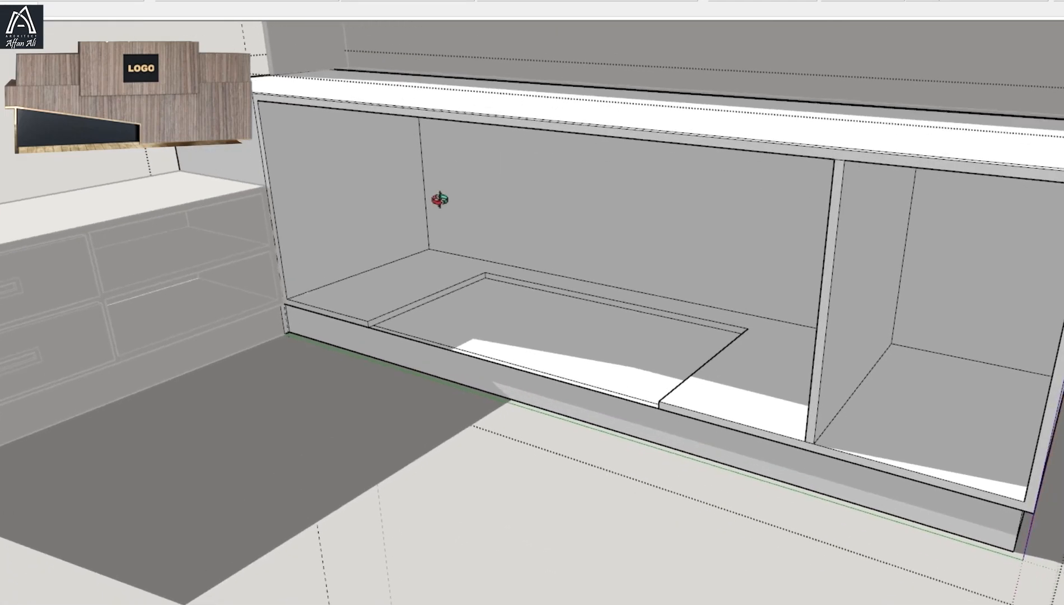
key("p")
left_click(537, 340)
left_click(530, 411)
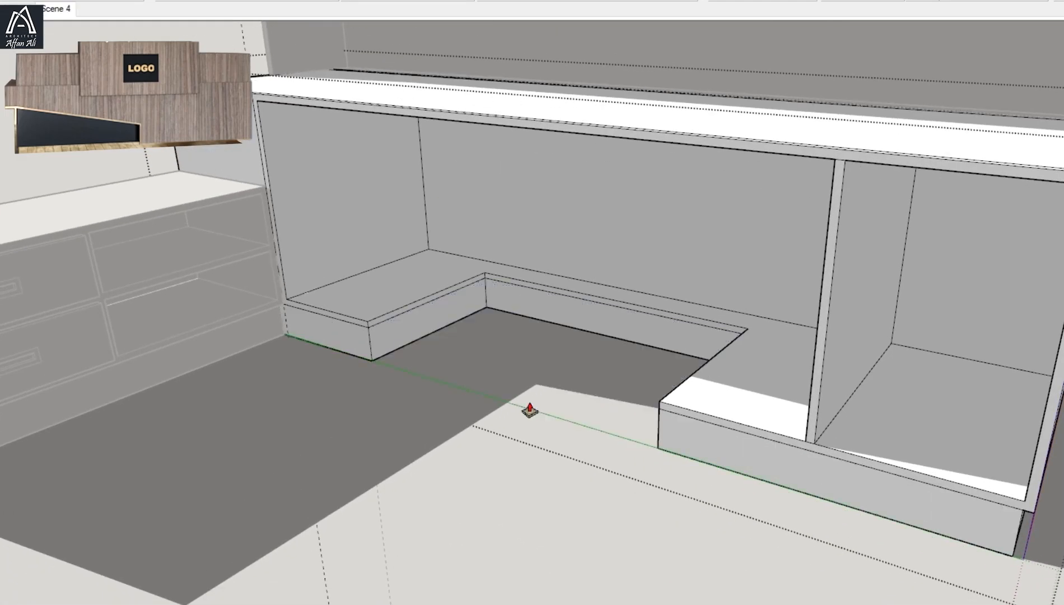
Draw a rectangle covering the open back of the narrow bay from corner to corner
scroll(440, 409, "down", 3)
middle_click_drag(440, 409, 610, 468)
scroll(618, 441, "up", 2)
key("space")
scroll(617, 440, "up", 2)
left_click(611, 468)
key("r")
left_click(567, 223)
left_click(732, 458)
Copy the rectangle's bottom edge upward and divide the spacing by 3 to mark out three equal drawer fronts
key("space")
left_click(683, 464)
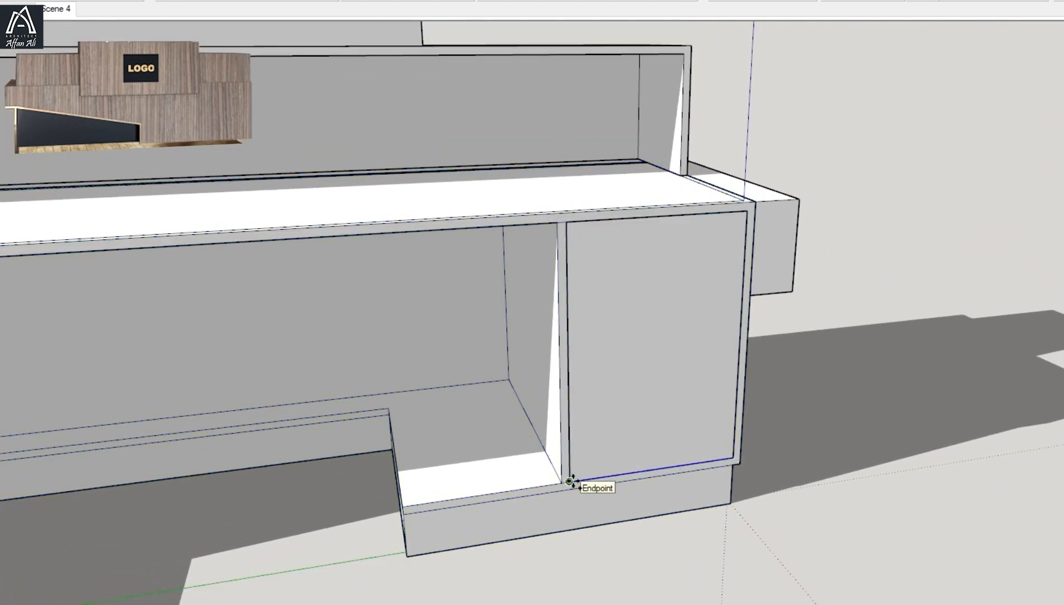
type("/3")
key("Return")
Pull the three drawer fronts slightly out from the narrow bay
key("p")
middle_click_drag(642, 348, 683, 377)
left_click(634, 289)
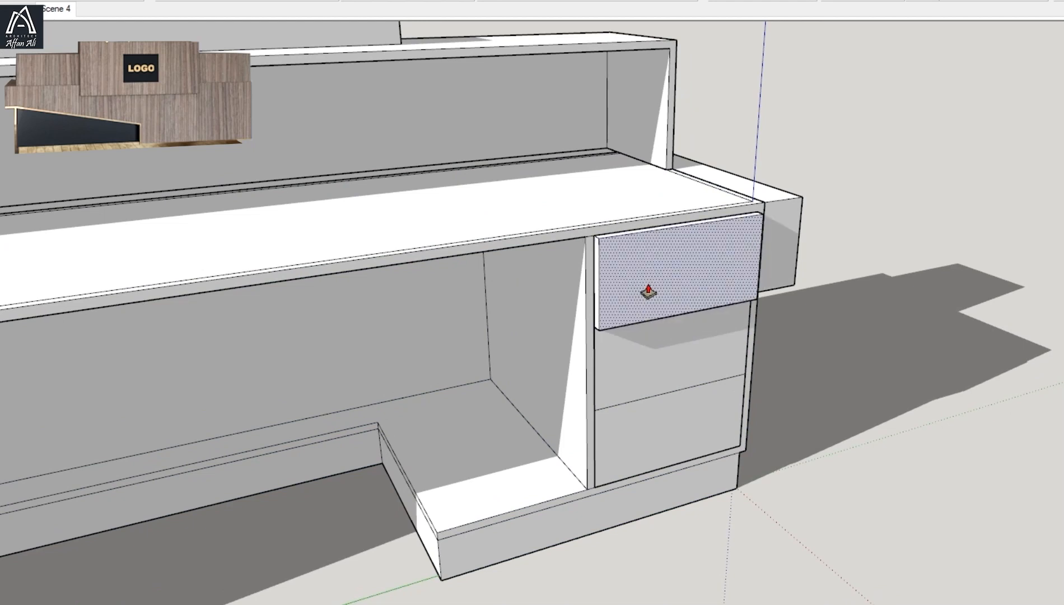
left_click(648, 291)
scroll(670, 283, "up", 2)
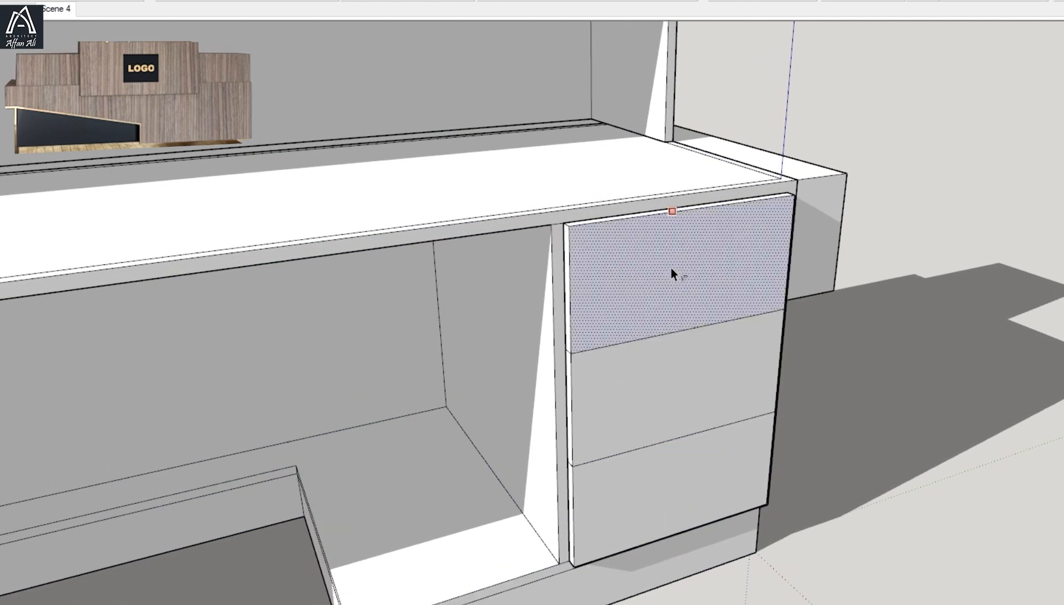
Offset the top drawer front inward and move the resulting side edge to leave a narrow handle slot outline
left_click(671, 267)
left_click(673, 271)
key("space")
left_click(622, 280)
key("m")
left_click(641, 311)
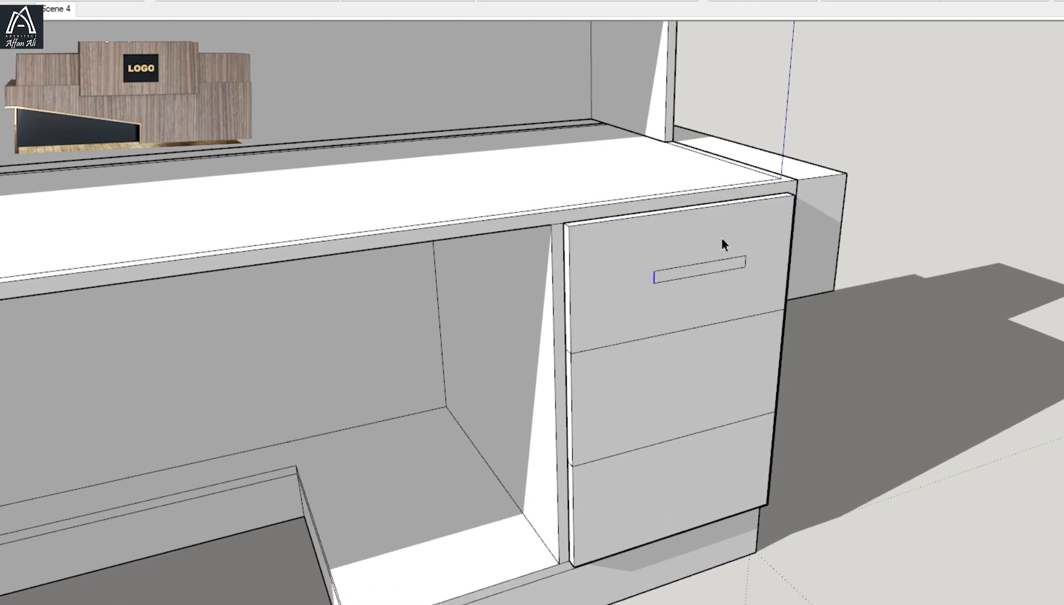
Push the handle slot into the top drawer and offset its outline to form a thin rim
scroll(670, 283, "up", 2)
key("p")
left_click(671, 284)
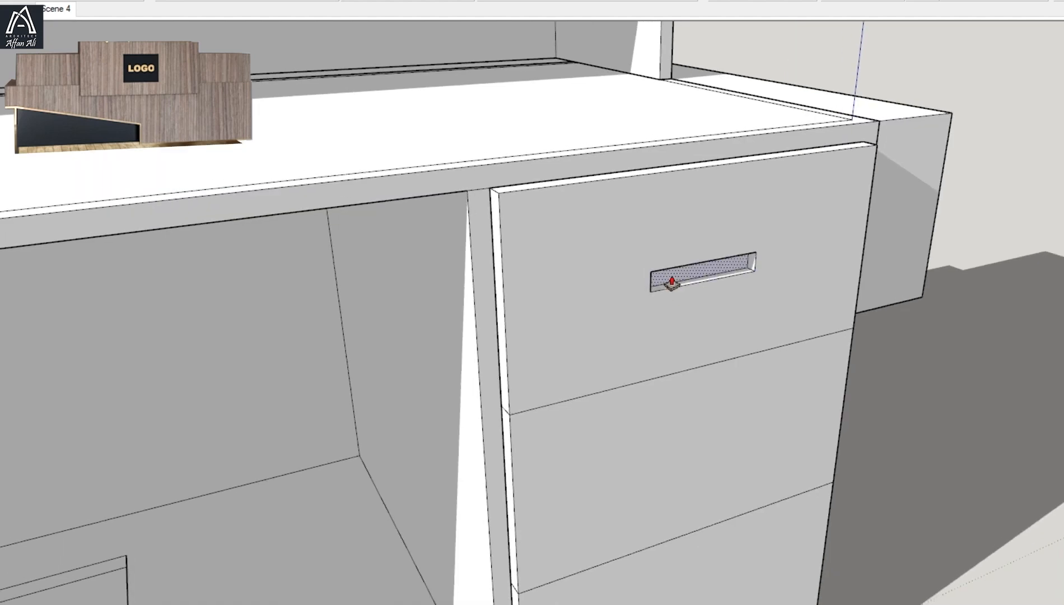
left_click(672, 283)
middle_click_drag(672, 283, 669, 278)
scroll(670, 279, "up", 1)
key("space")
left_click(654, 274)
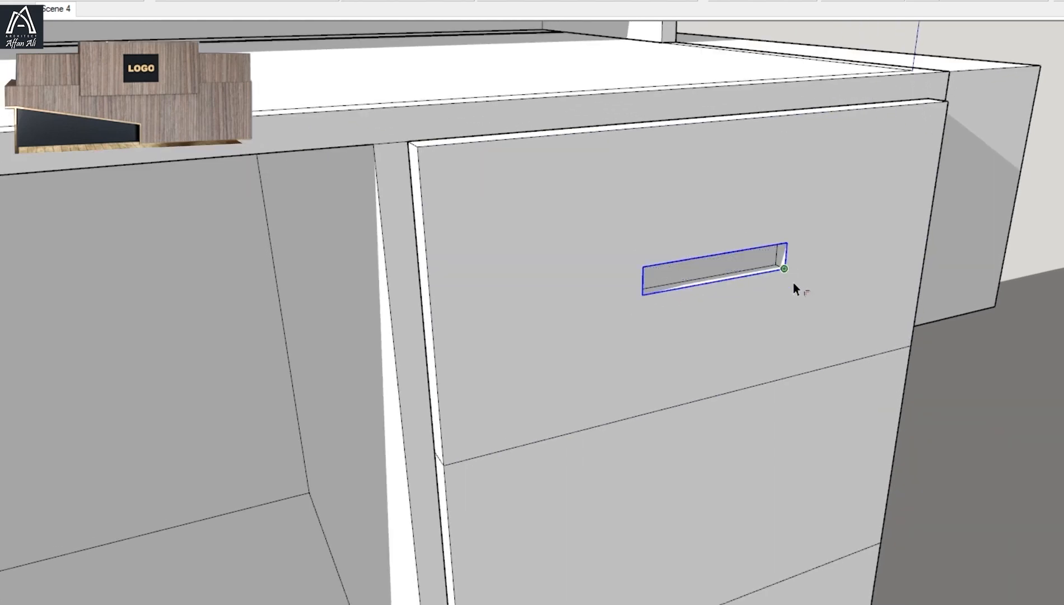
middle_click_drag(712, 316, 625, 297)
triple_click(625, 296)
Copy the finished handle down to the two lower drawers as an x2 array
left_click_drag(601, 249, 776, 319)
scroll(776, 313, "down", 1)
middle_click_drag(745, 311, 544, 249)
key("m")
left_click(600, 260, "ctrl")
left_click(616, 363)
type("x2")
key("Return")
key("space")
Delete the leftover vertical guide lines around the counter
scroll(615, 363, "down", 3)
middle_click_drag(544, 249, 701, 301)
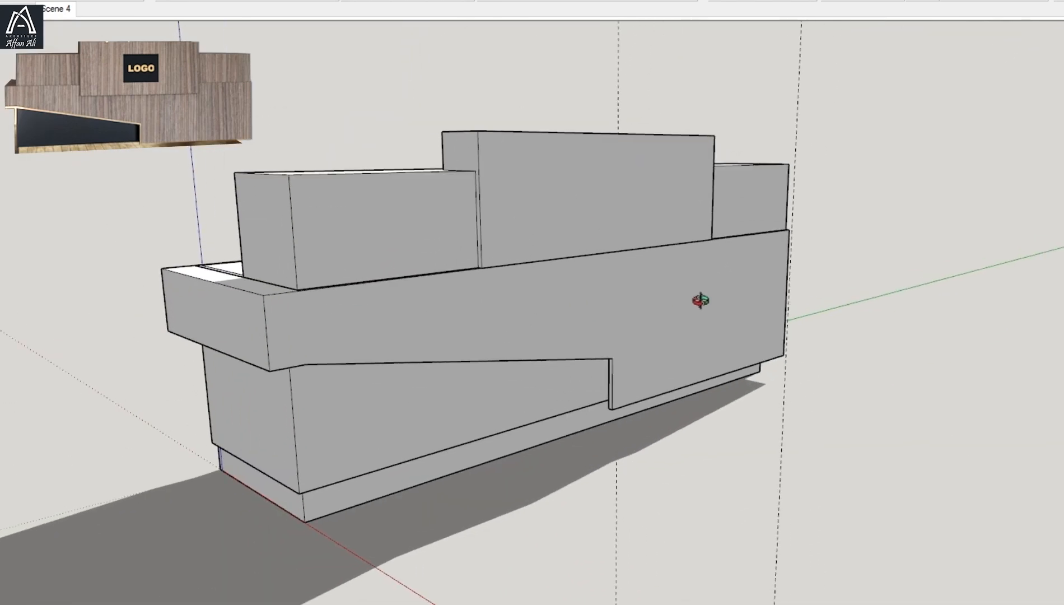
scroll(741, 338, "down", 2)
left_click_drag(887, 60, 737, 93)
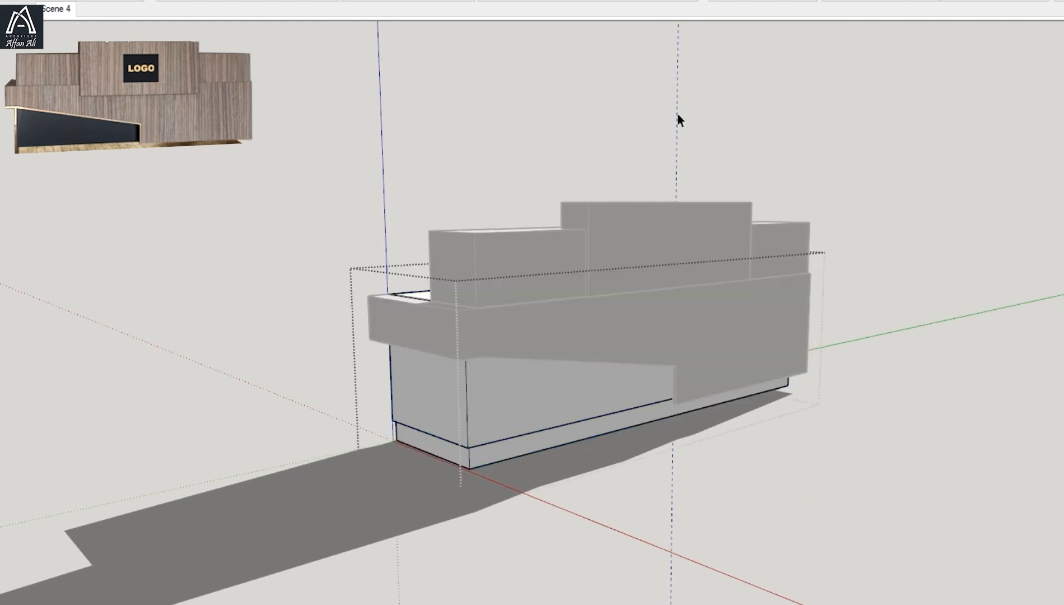
key("Delete")
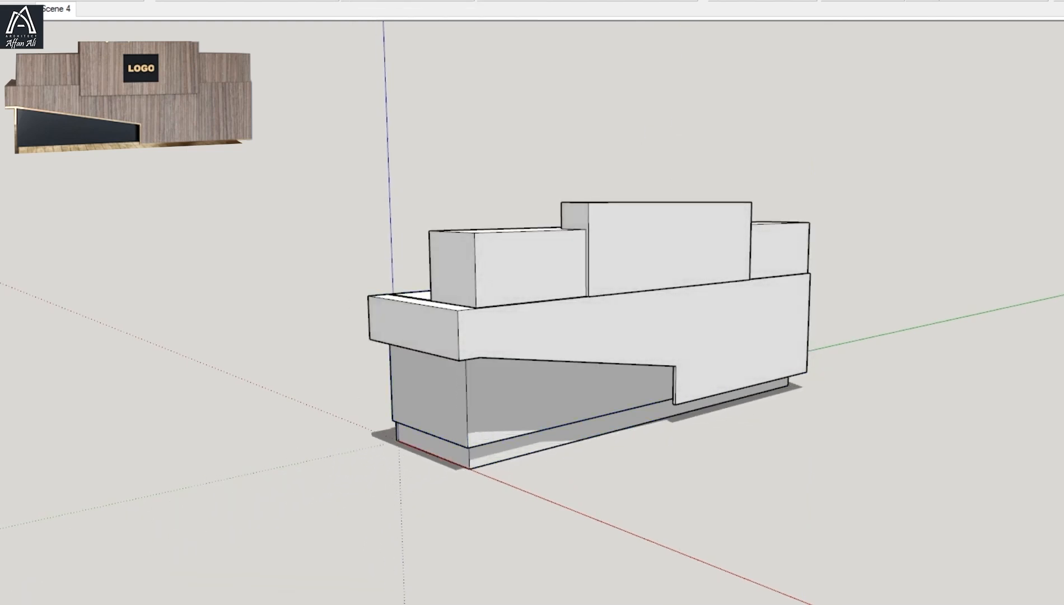
Offset the raised block's front face inward and move its side edges to leave a compact central logo panel
scroll(680, 284, "up", 2)
middle_click_drag(679, 285, 583, 231)
scroll(583, 232, "up", 1)
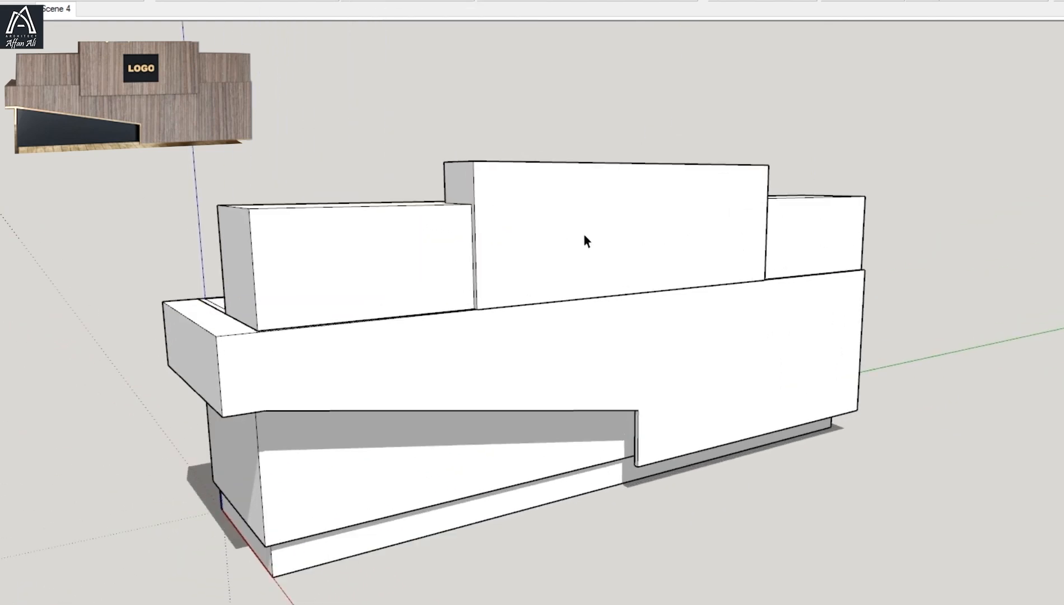
left_click(599, 233)
key("f")
left_click(601, 228)
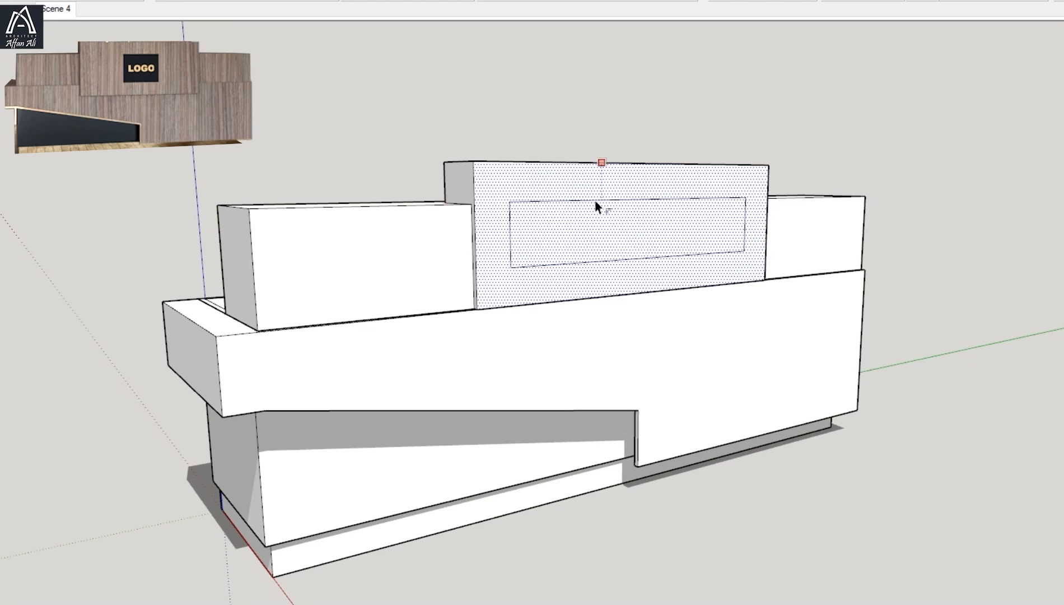
left_click(472, 205)
key("space")
left_click(512, 250)
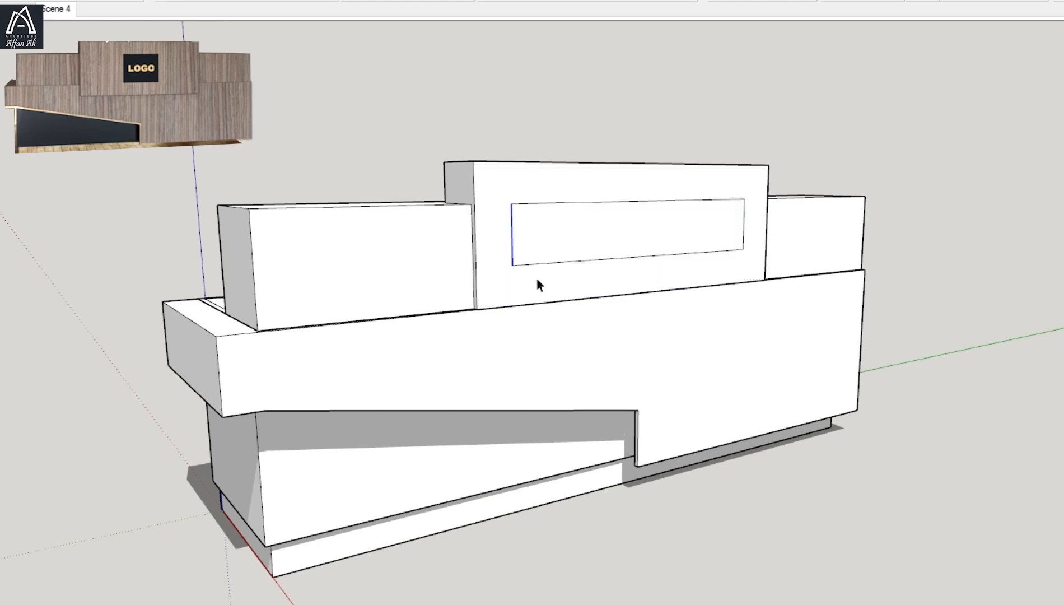
key("m")
left_click(740, 263)
mouse_move(671, 274)
middle_mouse_down()
mouse_move(622, 325)
mouse_move(678, 259)
middle_mouse_up()
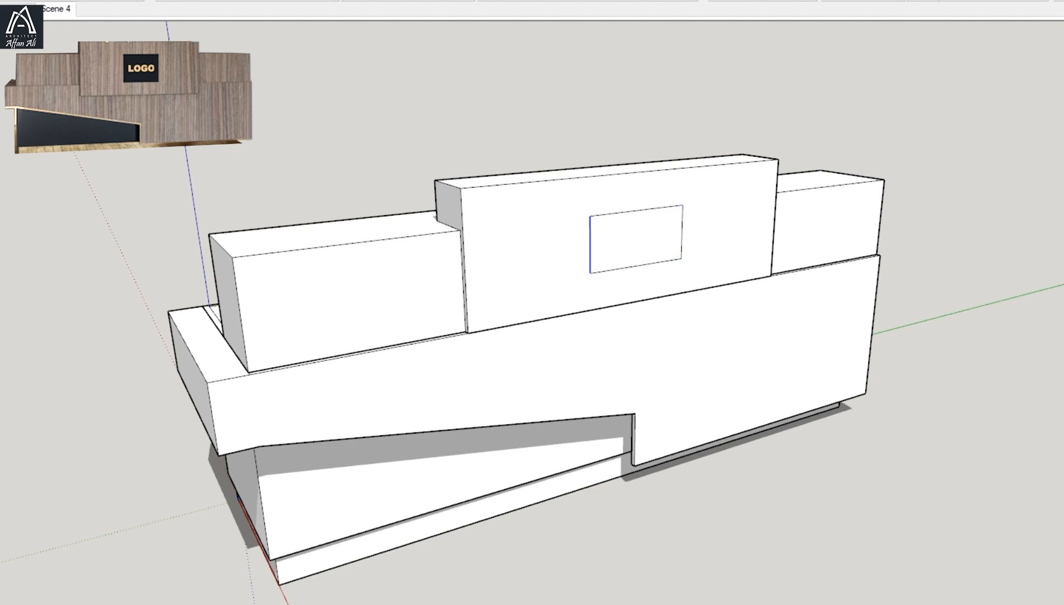
Paint the counter's sloped front cladding, the upper side blocks and the raised logo block with the brown wood material
left_click(538, 354)
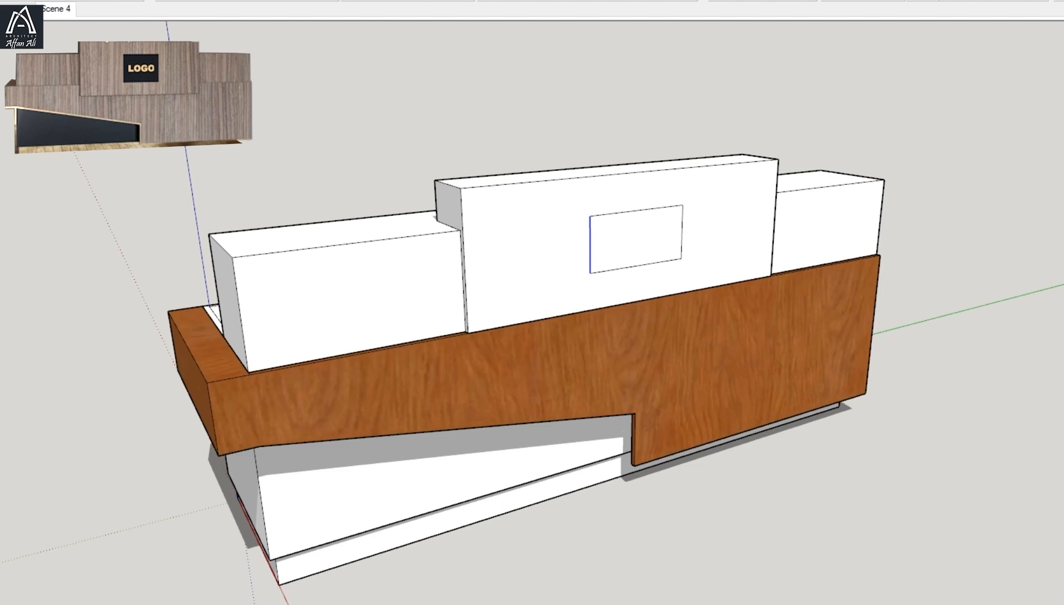
left_click(555, 292)
left_click(415, 294)
left_click(844, 238)
mouse_move(660, 344)
middle_mouse_down("shift")
mouse_move(713, 286)
mouse_move(784, 294)
middle_mouse_up("shift")
left_click(403, 241)
left_click(493, 168)
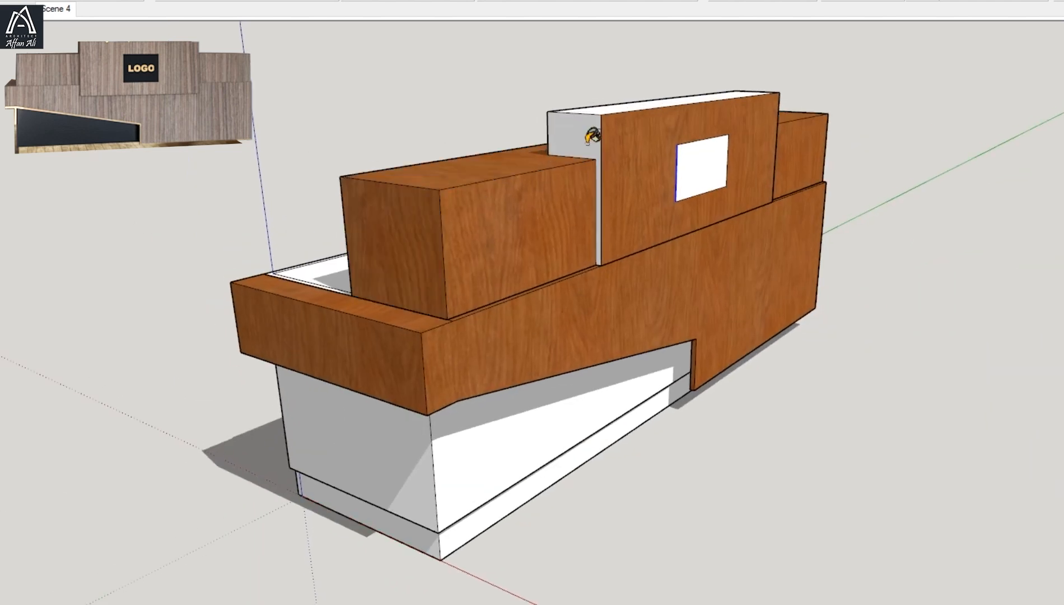
left_click(592, 135)
left_click(644, 101)
Apply the same wood material to the side desk, its drawers and the counter's three drawer fronts
mouse_move(704, 253)
middle_mouse_down()
mouse_move(663, 227)
mouse_move(515, 414)
middle_mouse_up()
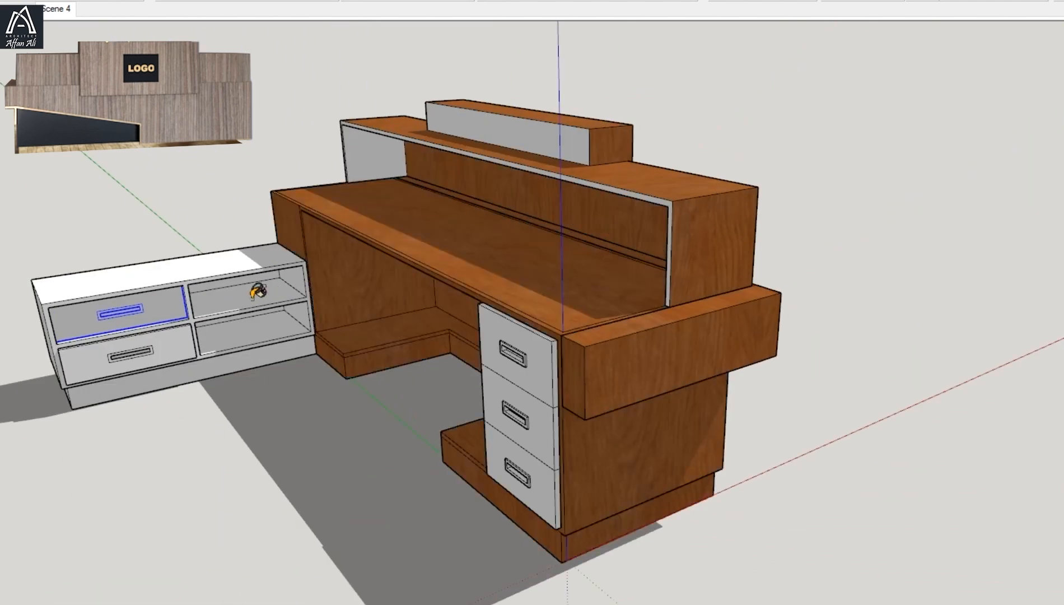
left_click(252, 299)
left_click(156, 342)
left_click(534, 490)
left_click(541, 431)
left_click(548, 379)
Paint the inner counter body inside the sloped cutout black
mouse_move(692, 274)
middle_mouse_down()
mouse_move(119, 346)
mouse_move(45, 320)
middle_mouse_up()
key("space")
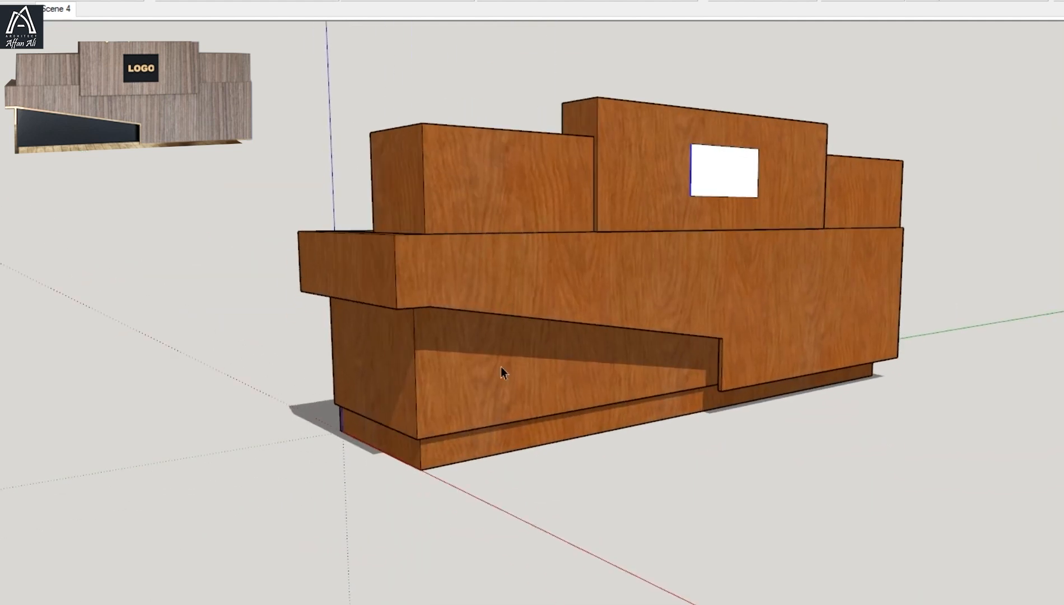
double_click(501, 366)
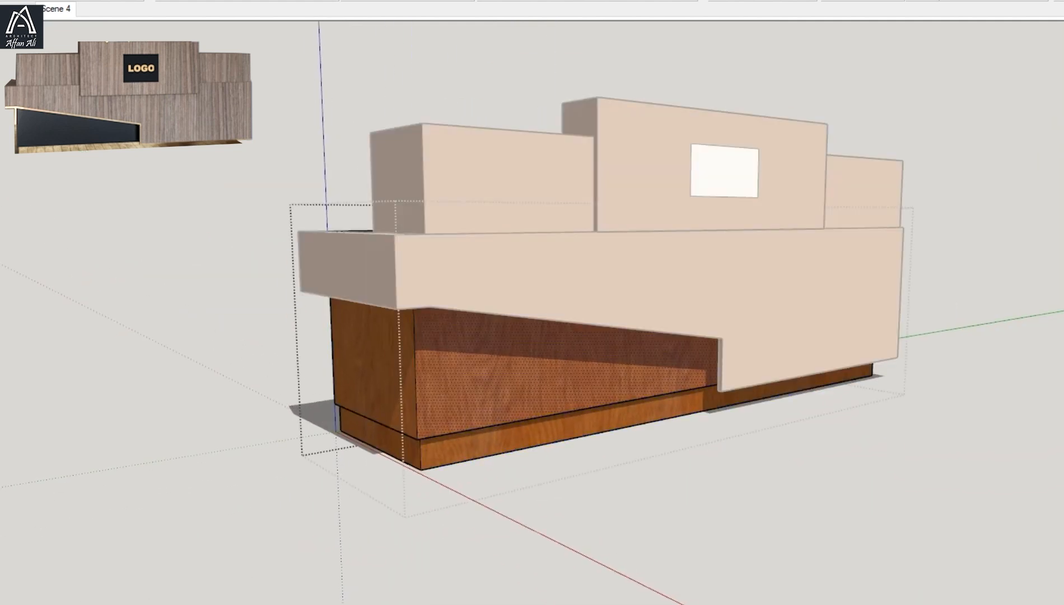
key("b")
left_click(483, 369)
key("space")
left_click(684, 317)
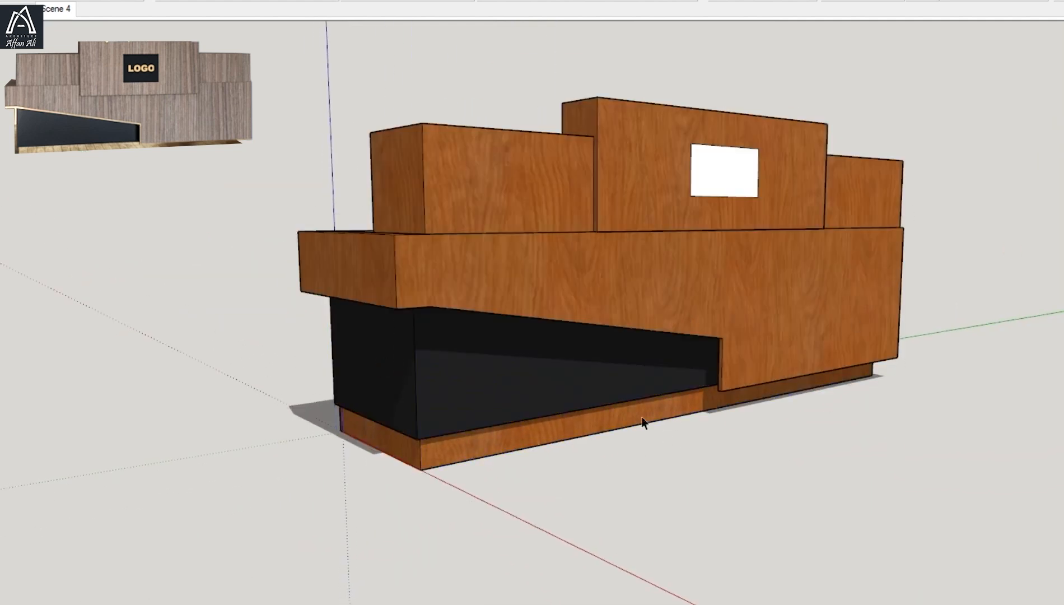
Paint the counter's recessed plinth yellow
scroll(642, 417, "up", 3)
double_click(557, 434)
key("b")
left_click(557, 434)
scroll(546, 415, "down", 4)
key("space")
left_click(706, 333)
middle_click_drag(706, 332, 781, 257)
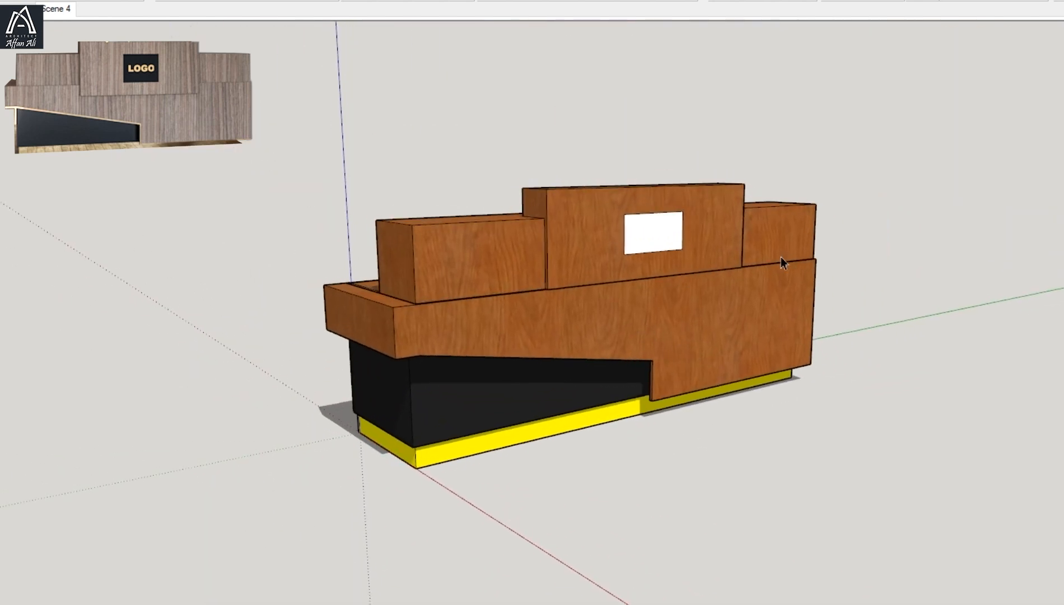
Place centred, extruded 3D text "LOGO" in bold Arial Black and scale it to fit the logo panel
scroll(581, 280, "up", 2)
type("LOGO")
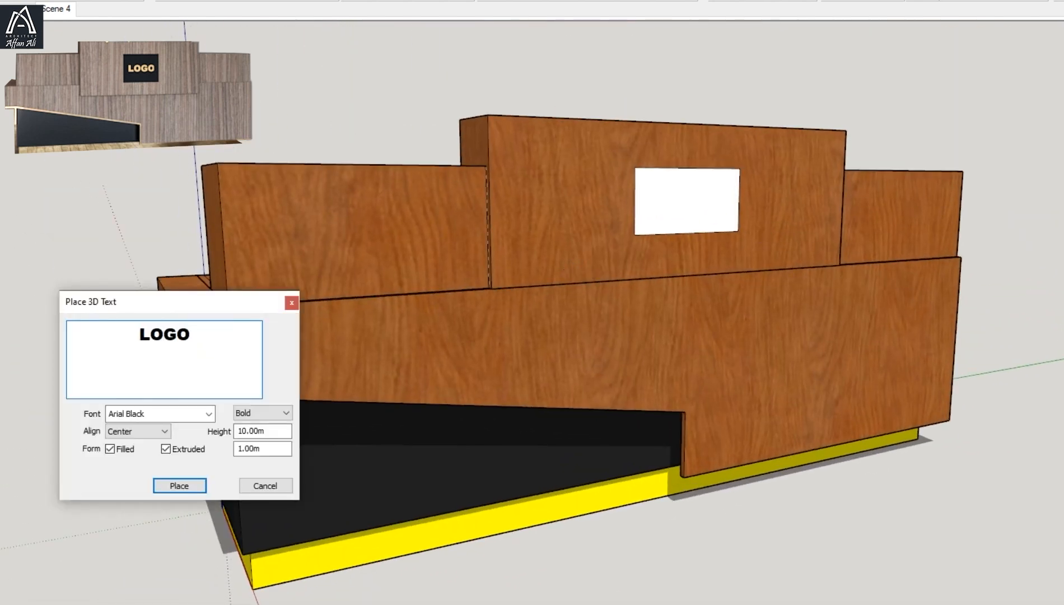
left_click(174, 483)
scroll(681, 211, "up", 5)
left_click(729, 191)
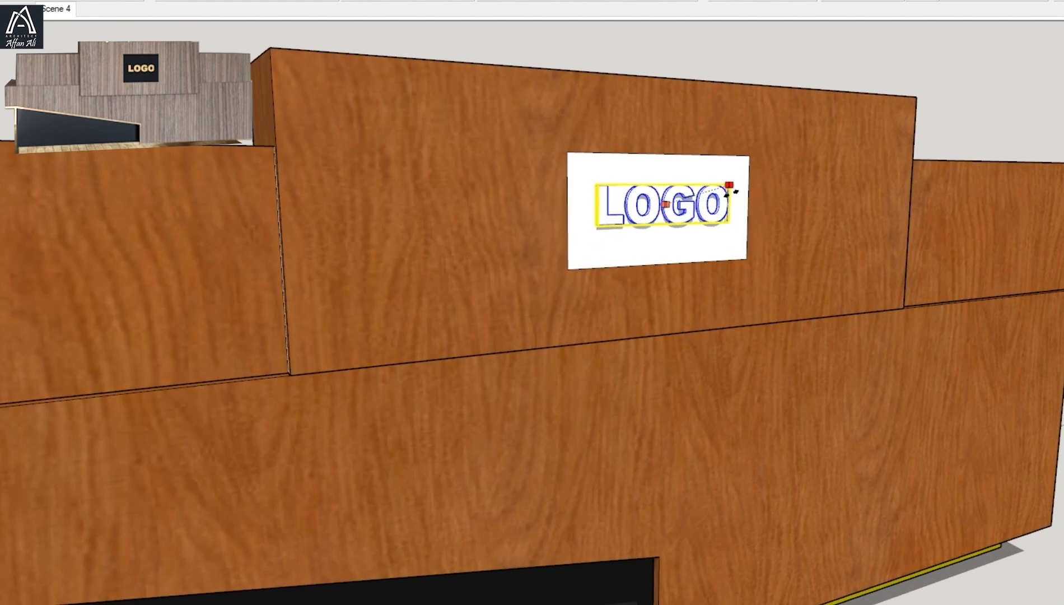
Push the logo panel back into the raised block behind the text and paint it black
middle_click_drag(696, 207, 649, 272)
key("p")
left_click(648, 271)
left_click(643, 271)
key("b")
left_click(767, 249)
scroll(774, 263, "down", 5)
Draw a small L-shaped trim profile and move it about 1 m along the green axis to the overhang's lower corner
mouse_move(775, 264)
middle_mouse_down()
mouse_move(775, 282)
mouse_move(829, 337)
middle_mouse_up()
scroll(249, 280, "up", 5)
mouse_move(249, 280)
middle_mouse_down()
mouse_move(506, 329)
mouse_move(386, 317)
mouse_move(420, 354)
middle_mouse_up()
key("l")
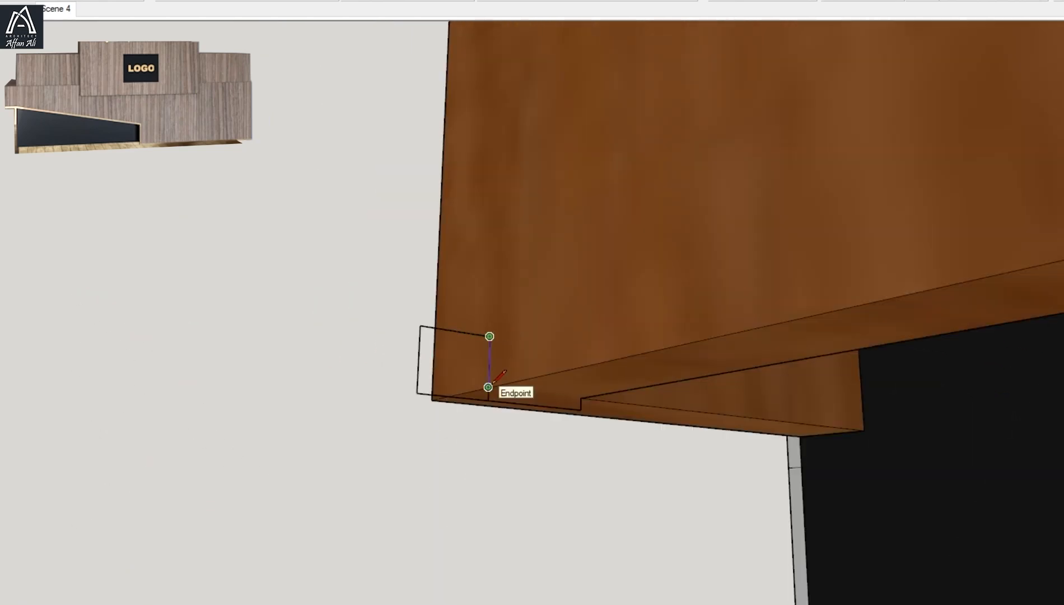
left_click(490, 385)
middle_click_drag(498, 376, 282, 234)
left_click_drag(318, 238, 456, 263)
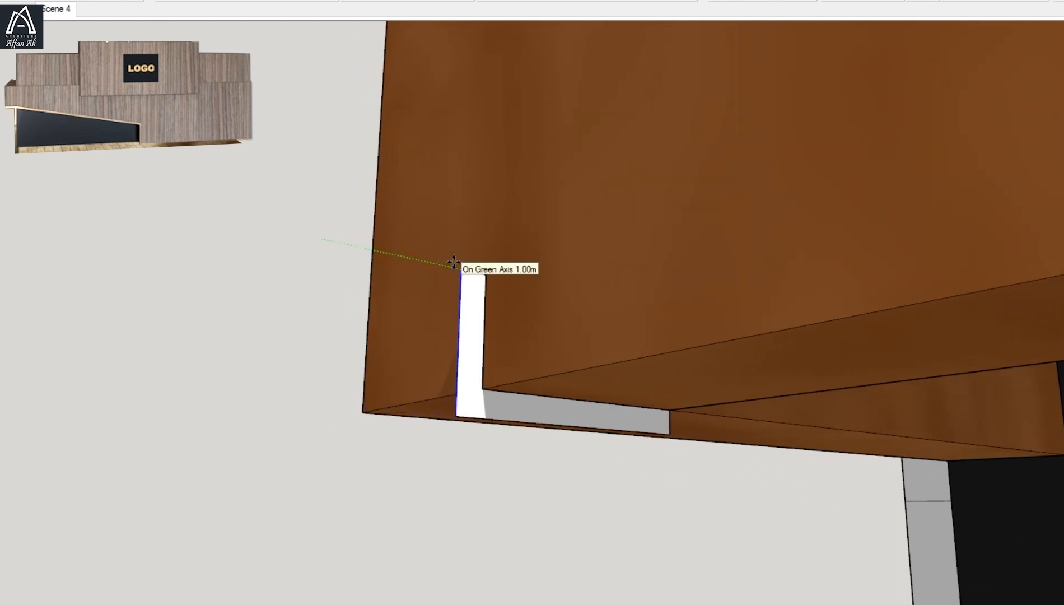
Trace a line path from the trim profile's corner along the overhang's lower edge, the sloped cutout and its vertical end
key("space")
scroll(425, 345, "down", 3)
scroll(342, 326, "down", 2)
middle_click_drag(425, 343, 485, 321, "shift")
scroll(359, 343, "up", 3)
scroll(359, 341, "down", 4)
scroll(485, 320, "down", 3)
middle_click_drag(530, 404, 497, 410)
key("l")
scroll(441, 326, "up", 4)
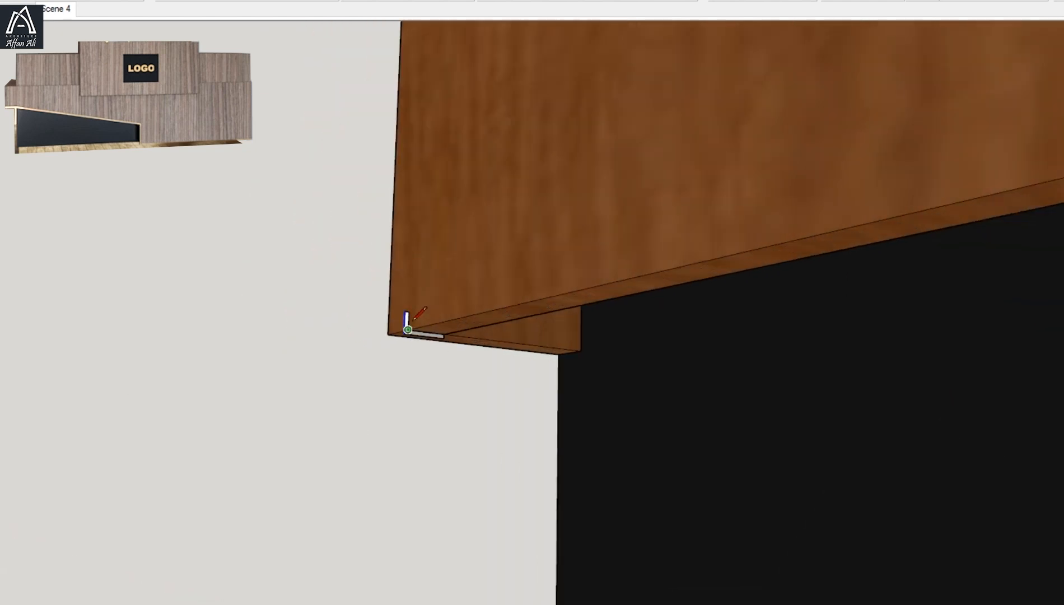
left_click(405, 329)
scroll(446, 310, "down", 5)
middle_click_drag(806, 263, 439, 224, "shift")
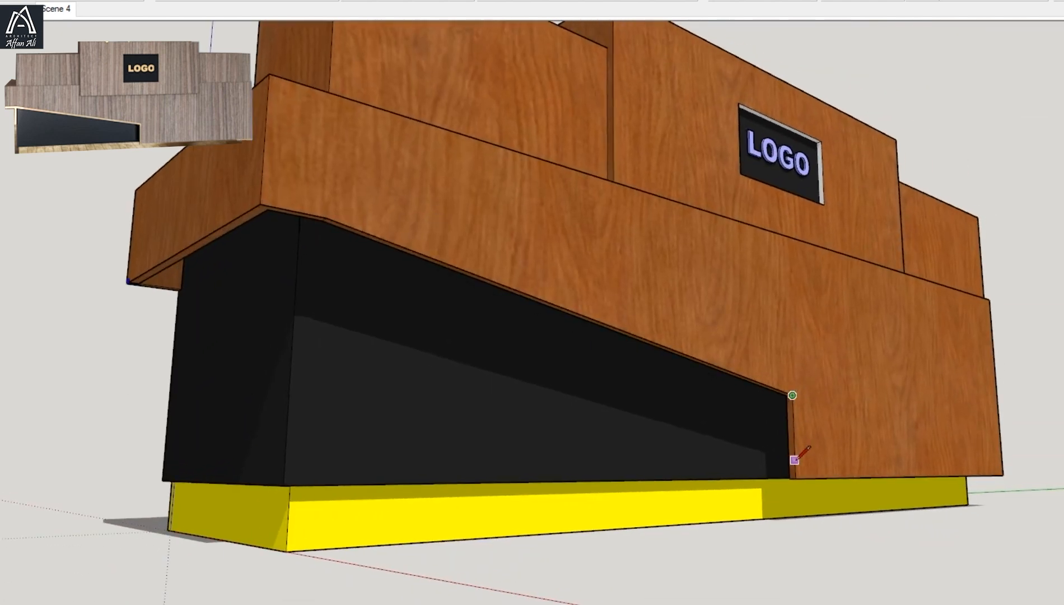
Select the edges of the traced path and sweep the L-shaped profile along them with Follow Me
middle_click_drag(392, 258, 610, 333)
scroll(610, 333, "up", 2)
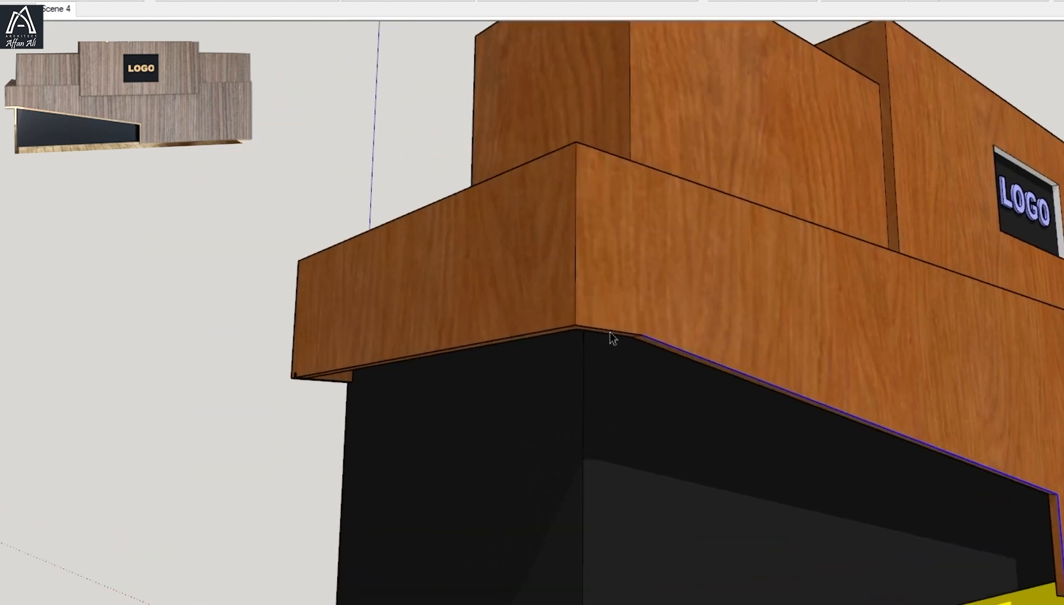
left_click(557, 328, "ctrl")
middle_click_drag(493, 349, 607, 322, "shift")
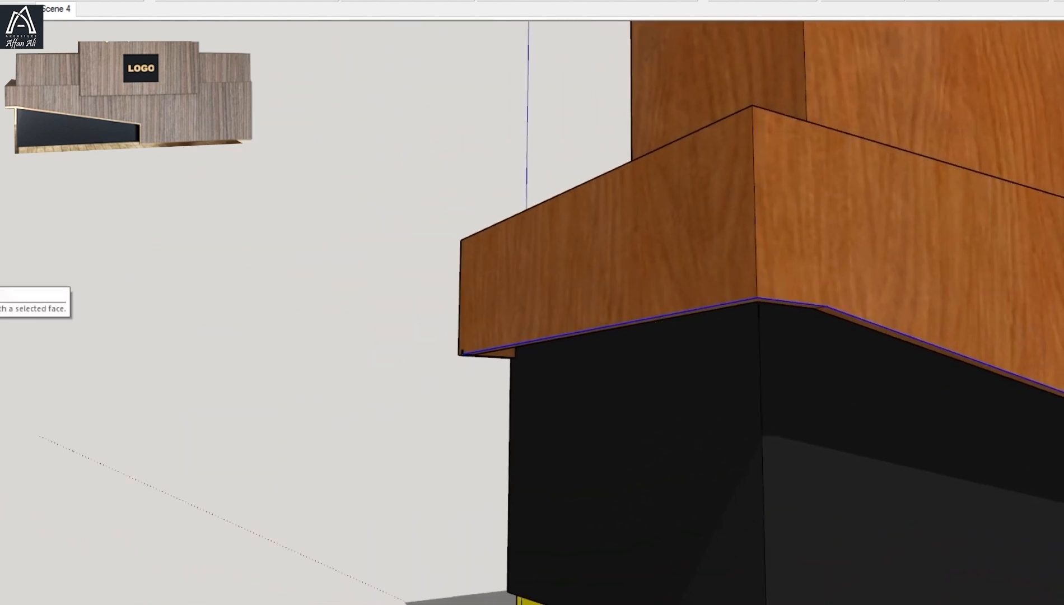
left_click(1, 282)
scroll(465, 348, "up", 5)
left_click(472, 358)
scroll(492, 362, "down", 8)
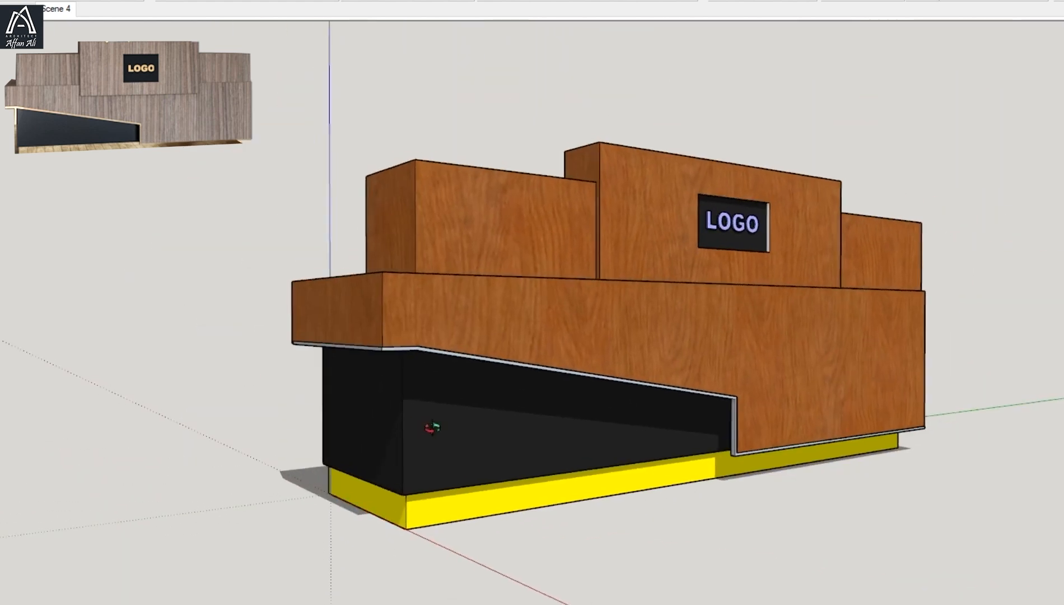
Paint the swept edge trim with the same yellow as the plinth
scroll(572, 367, "up", 3)
left_click(572, 366)
scroll(572, 367, "down", 3)
Add leader text "GOLD FINISH STEEL STRIP" to the plinth and "GOLD FINISH STEEL EDGE" to the trim
key("space")
left_click(587, 540)
mouse_move(587, 540)
middle_mouse_down()
mouse_move(369, 319)
mouse_move(499, 354)
mouse_move(601, 429)
mouse_move(570, 445)
middle_mouse_up()
scroll(503, 473, "up", 2)
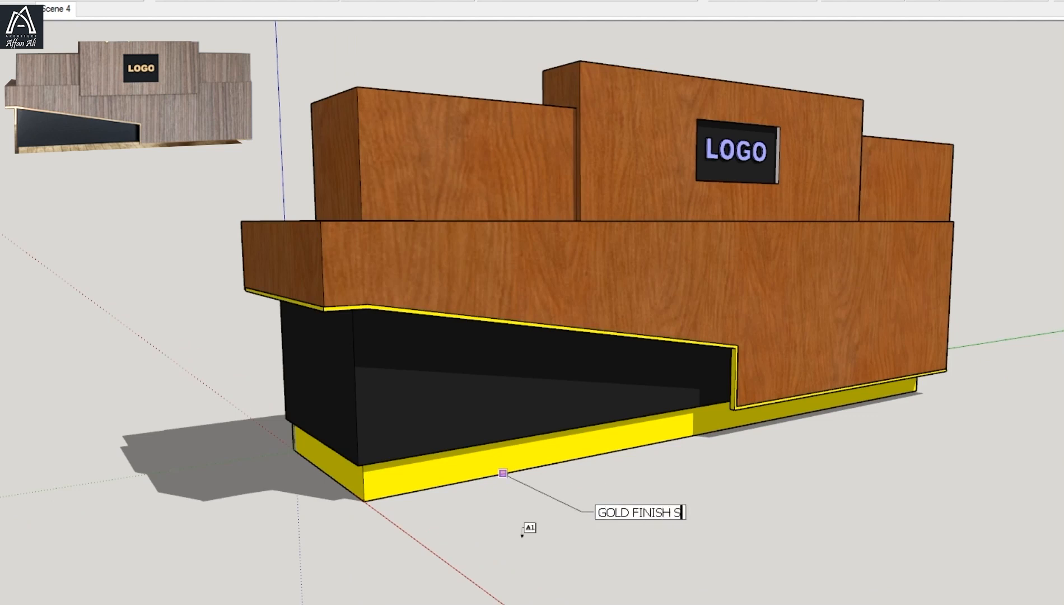
left_click(562, 464)
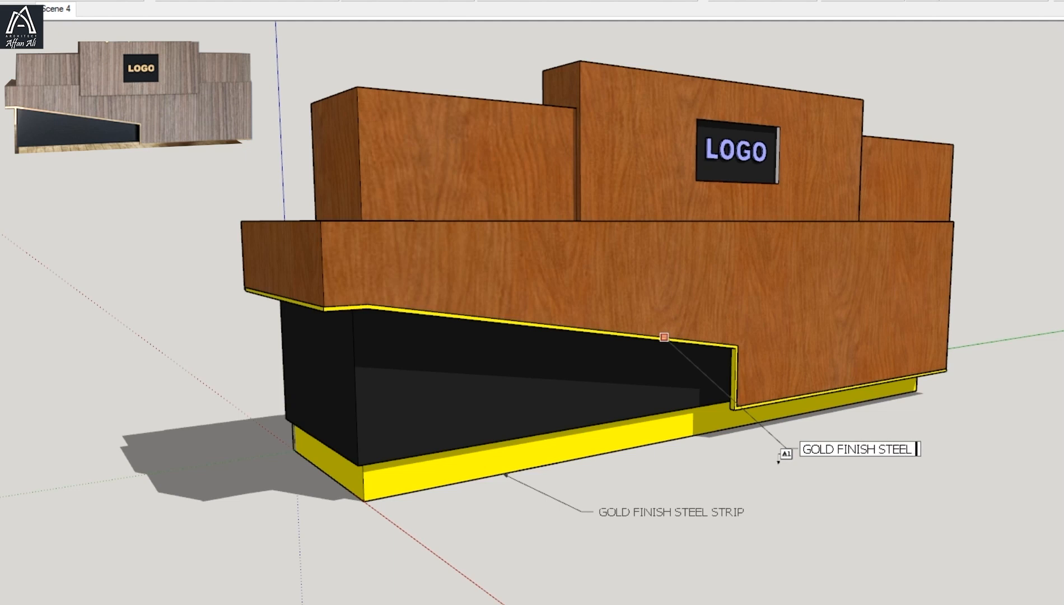
left_click(778, 461)
Add leader text "GLOSSY BLACK FINISH ACRYLIC" pointing at the black front panel
left_click(402, 414)
left_click(537, 562)
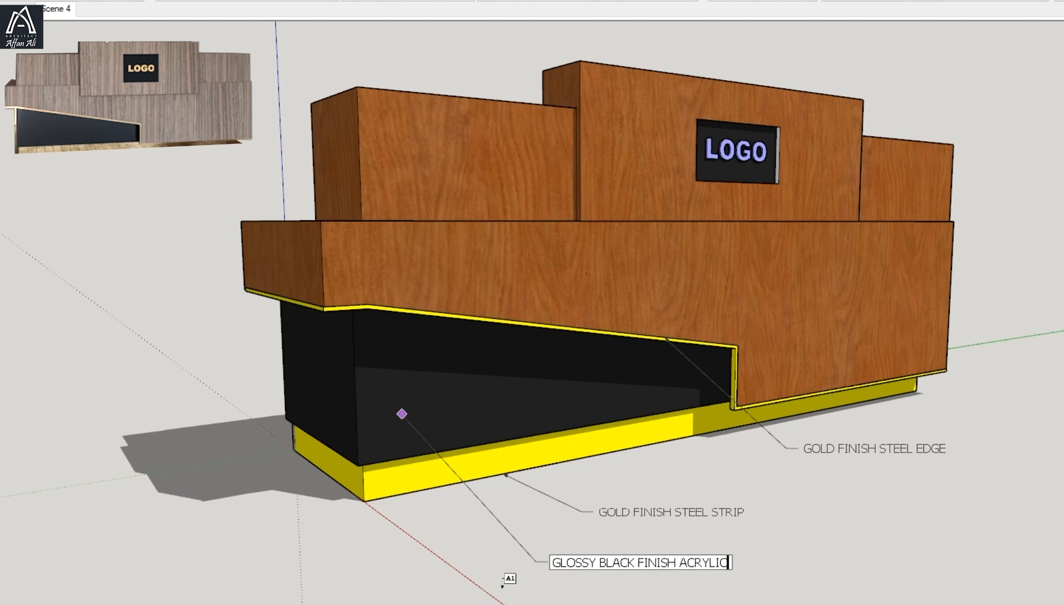
left_click(738, 479)
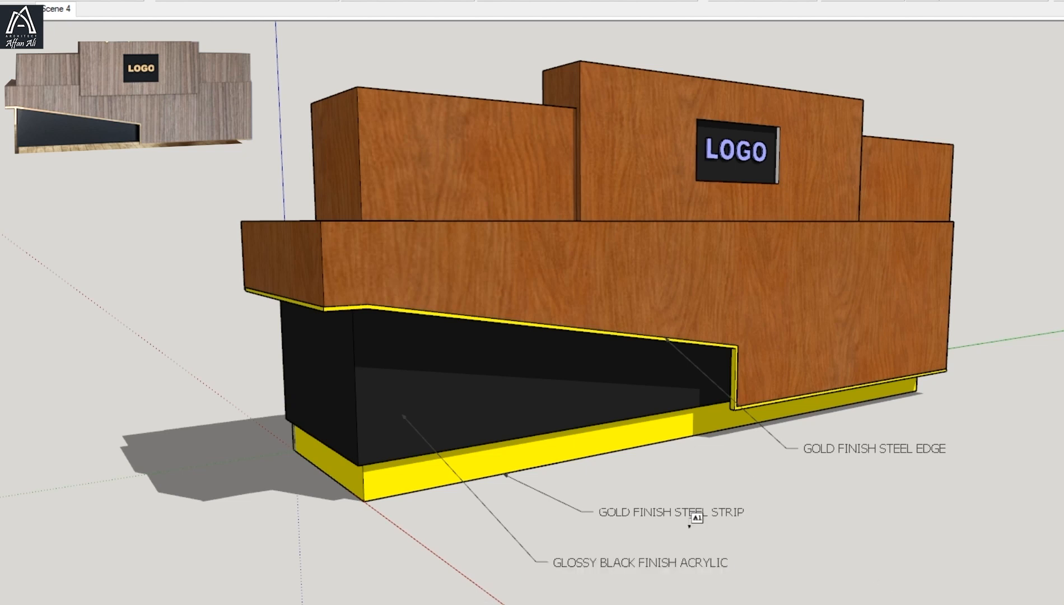
Add leader text "COMPANY LOGO" above the counter, pointing at the 3D LOGO lettering
scroll(746, 155, "up", 5)
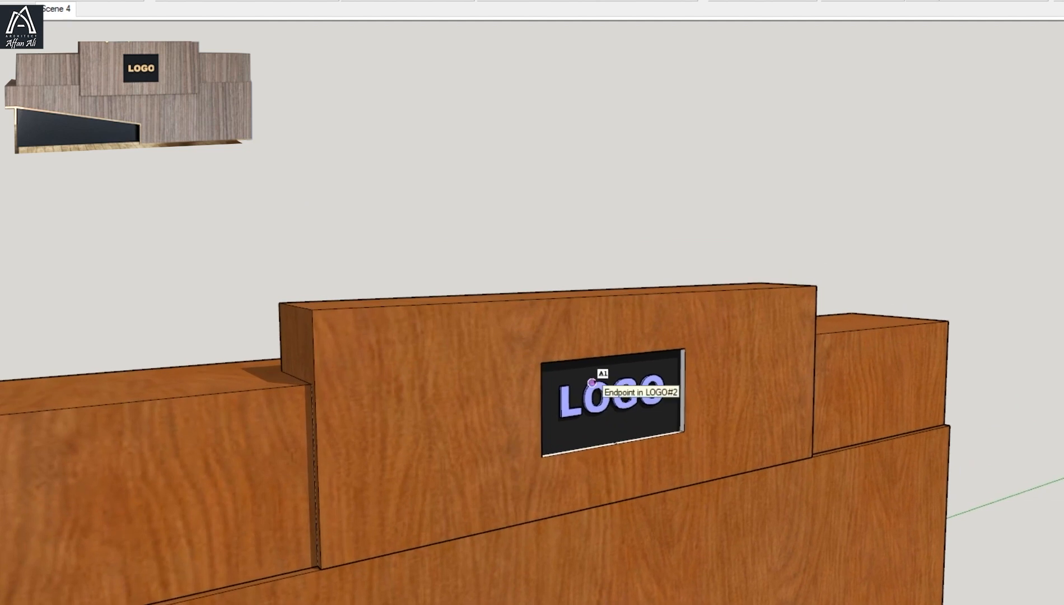
left_click(590, 385)
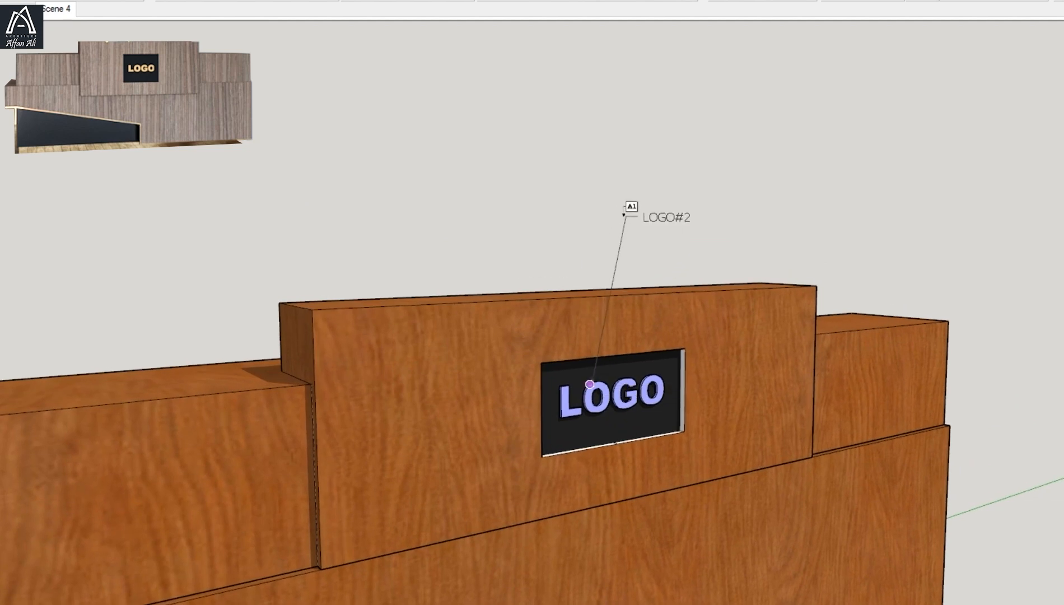
left_click(513, 191)
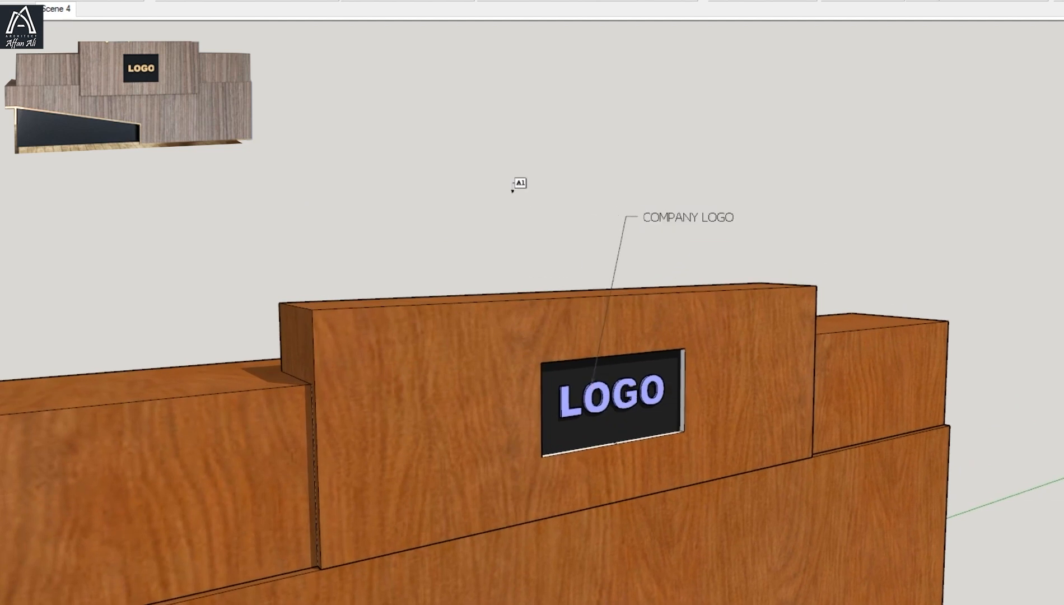
scroll(698, 227, "down", 6)
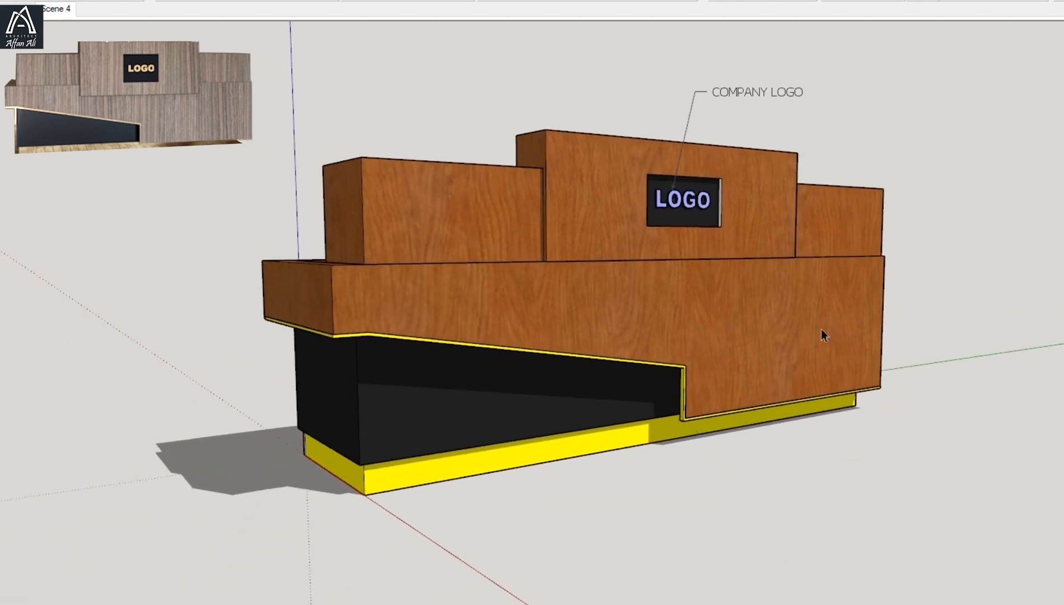
Add the Gold 24k material from the Metal category of the V-Ray library to the scene
scroll(757, 419, "down", 1)
middle_click_drag(752, 435, 746, 452, "shift")
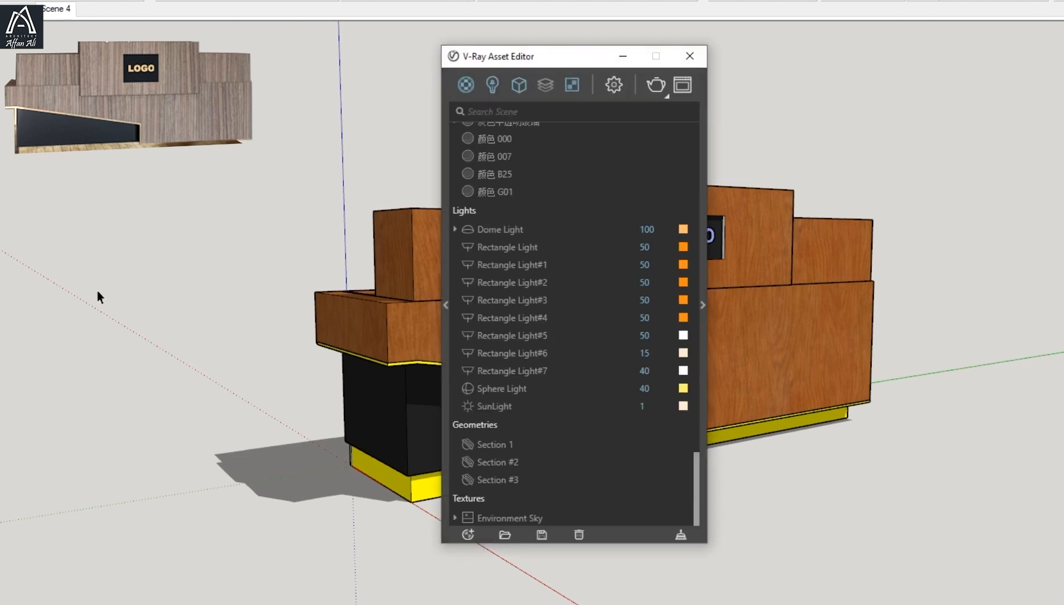
left_click(445, 356)
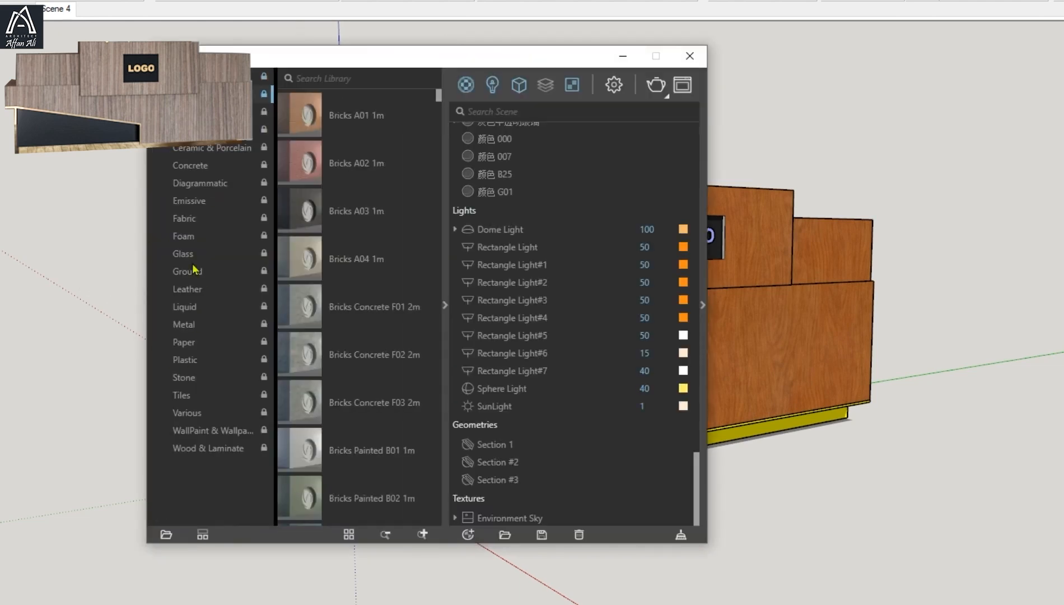
left_click(183, 325)
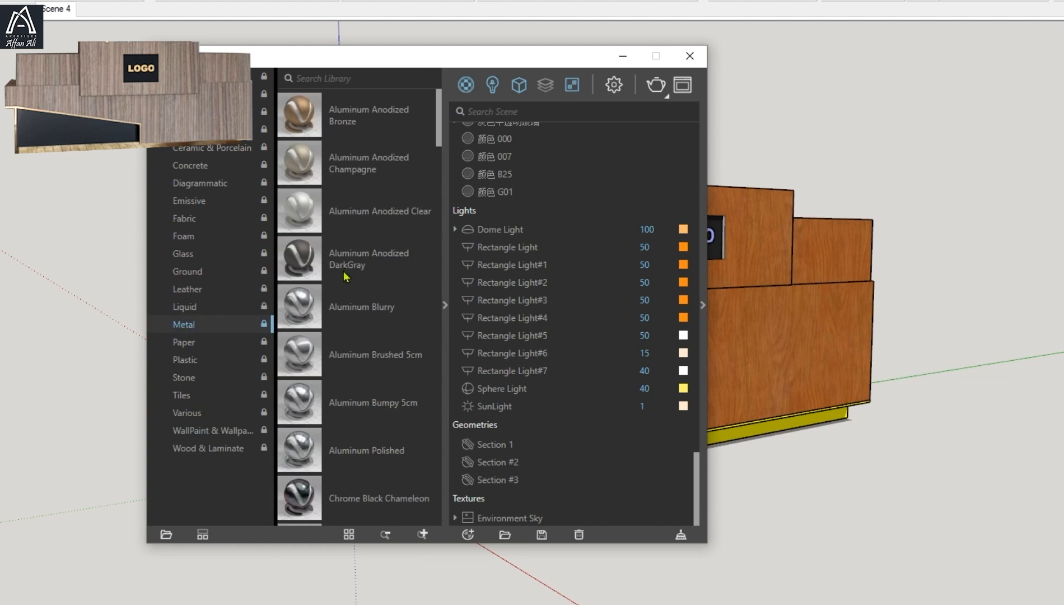
scroll(347, 280, "down", 5)
double_click(358, 340)
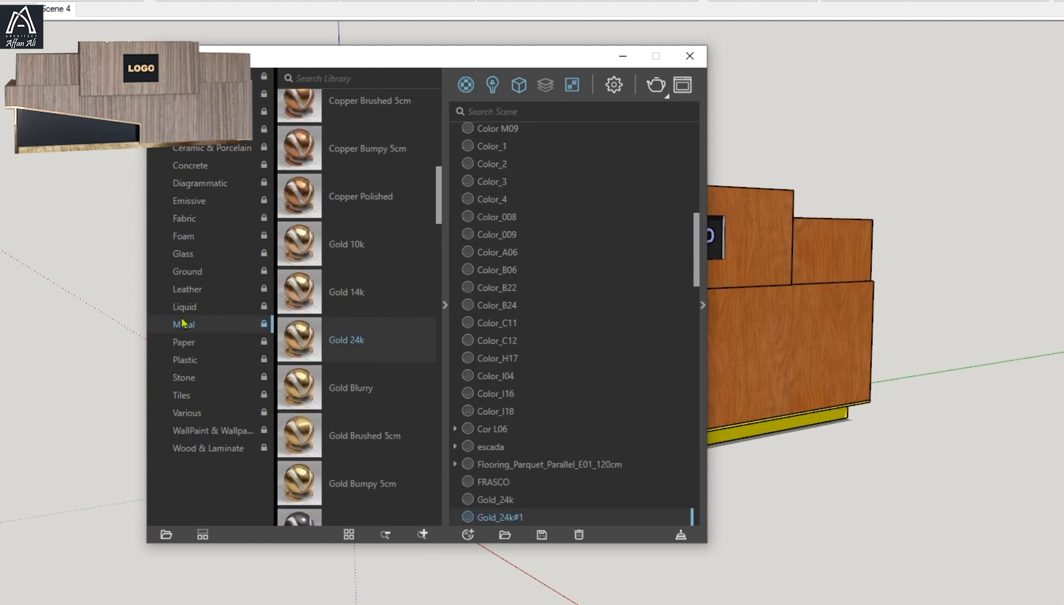
Browse the Glass category of the V-Ray material library
left_click(182, 254)
scroll(356, 308, "down", 10)
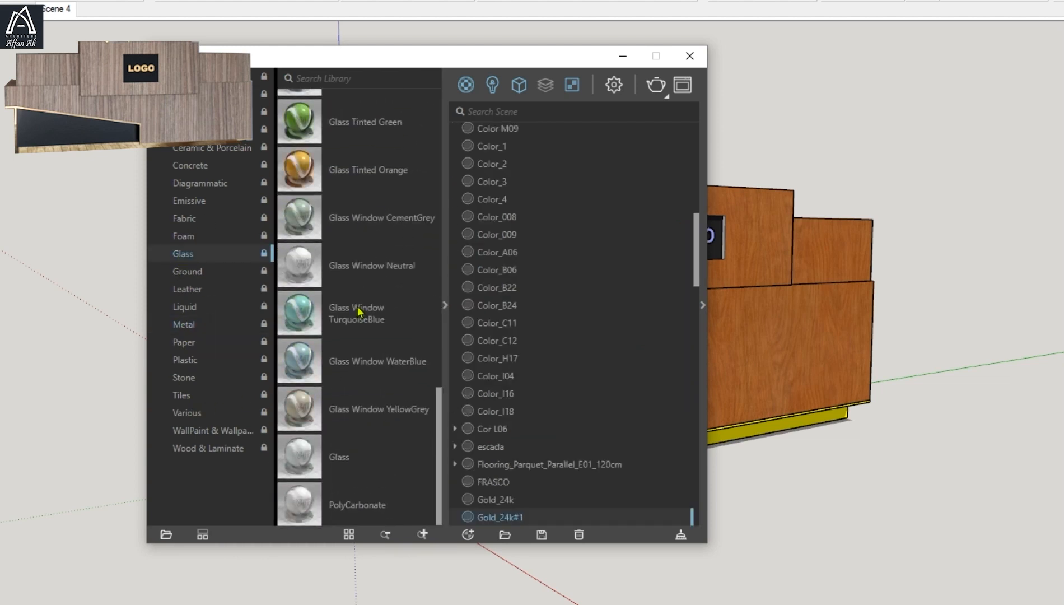
scroll(359, 307, "up", 10)
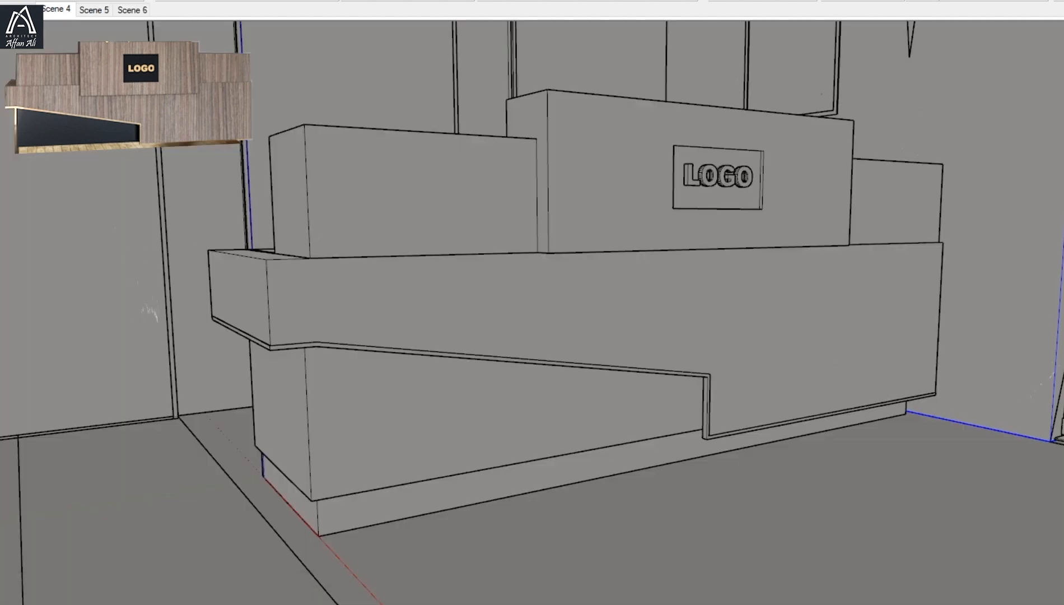
Pull the underside of the raised centre block down with Push/Pull so it overlaps the counter front
scroll(675, 227, "up", 3)
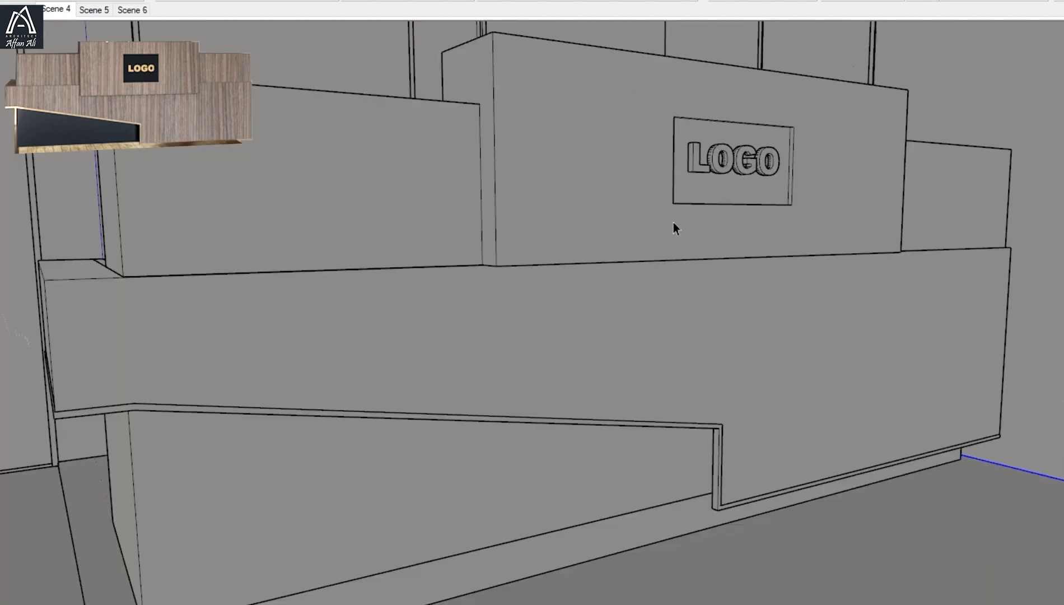
middle_click_drag(675, 227, 630, 151)
scroll(519, 247, "up", 1)
left_click(520, 247)
key("p")
left_click_drag(519, 252, 518, 335)
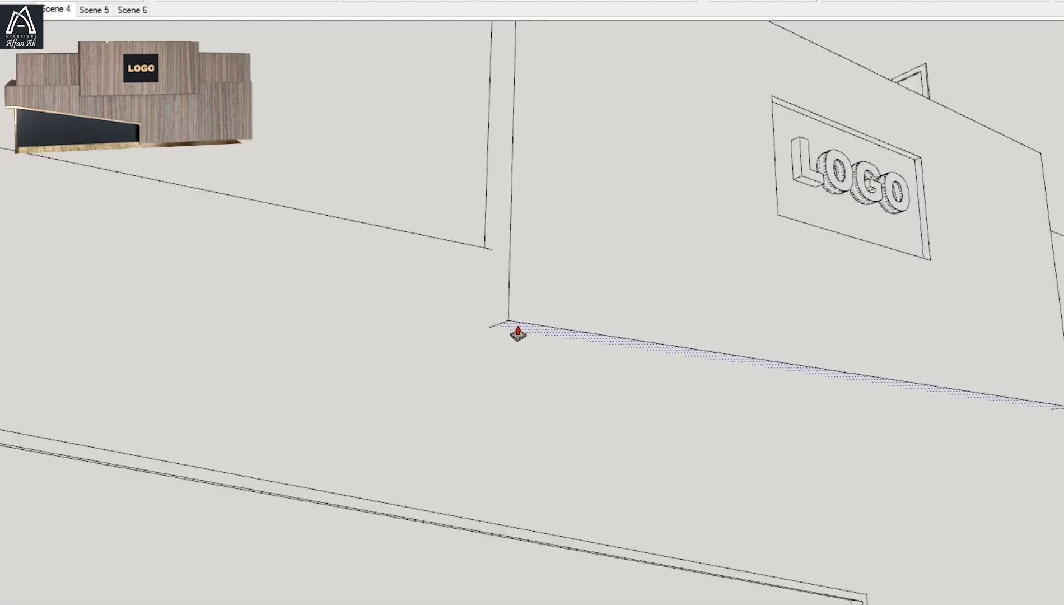
Push the bottom face of the logo panel's recess downward to make the panel taller
middle_click_drag(601, 294, 622, 386)
scroll(876, 292, "up", 5)
middle_click_drag(876, 292, 675, 327, "shift")
key("e")
left_click(668, 319)
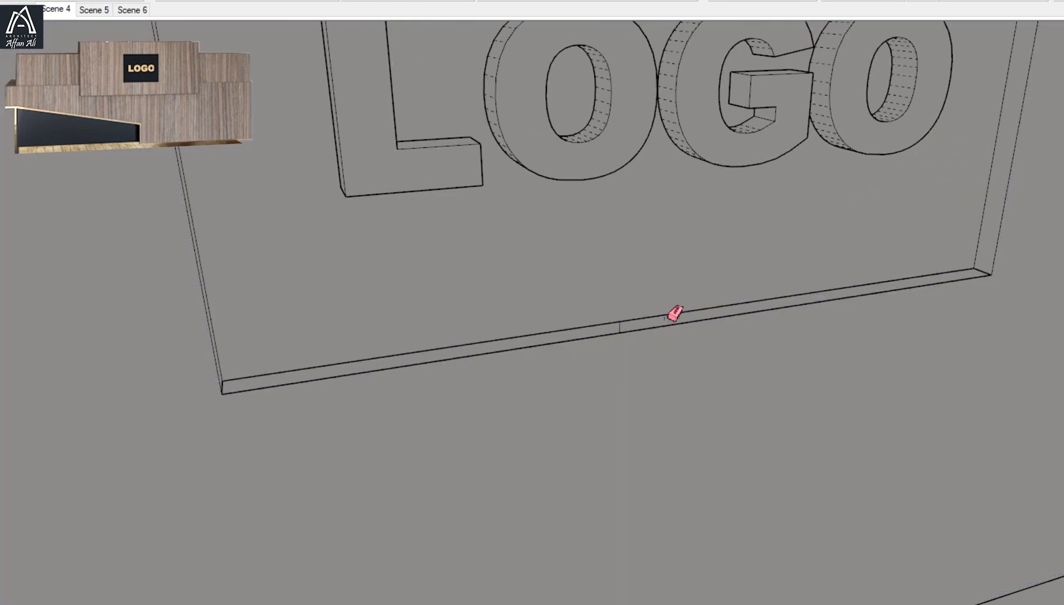
key("ctrl+z")
left_click_drag(626, 418, 644, 519)
left_click_drag(677, 323, 658, 520)
Move the 3D LOGO text down to the vertical middle of the enlarged panel
key("space")
left_click(584, 181)
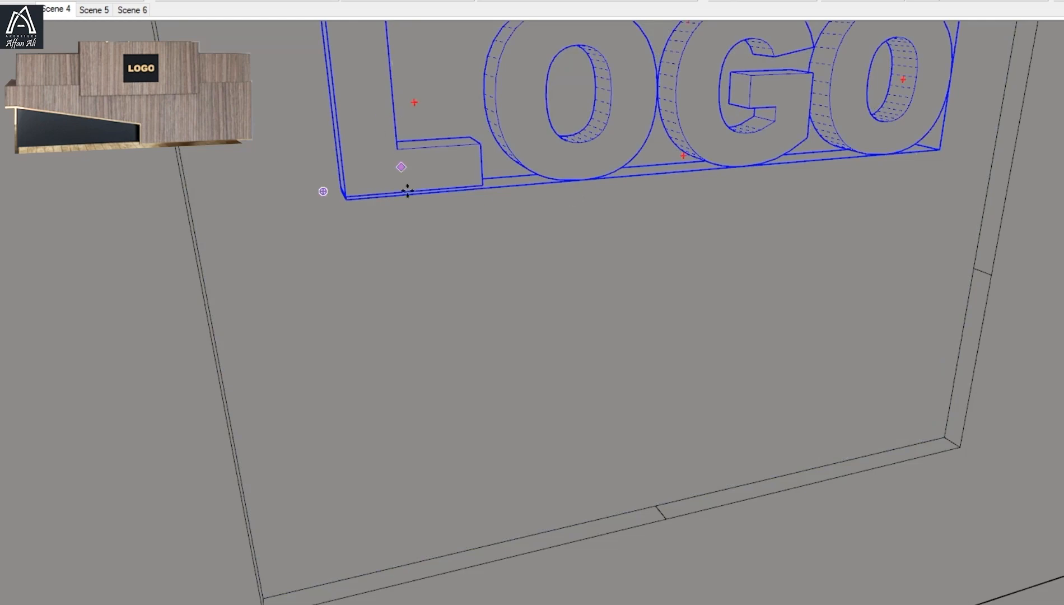
scroll(407, 191, "down", 3)
scroll(415, 349, "down", 3)
middle_click_drag(637, 373, 344, 263)
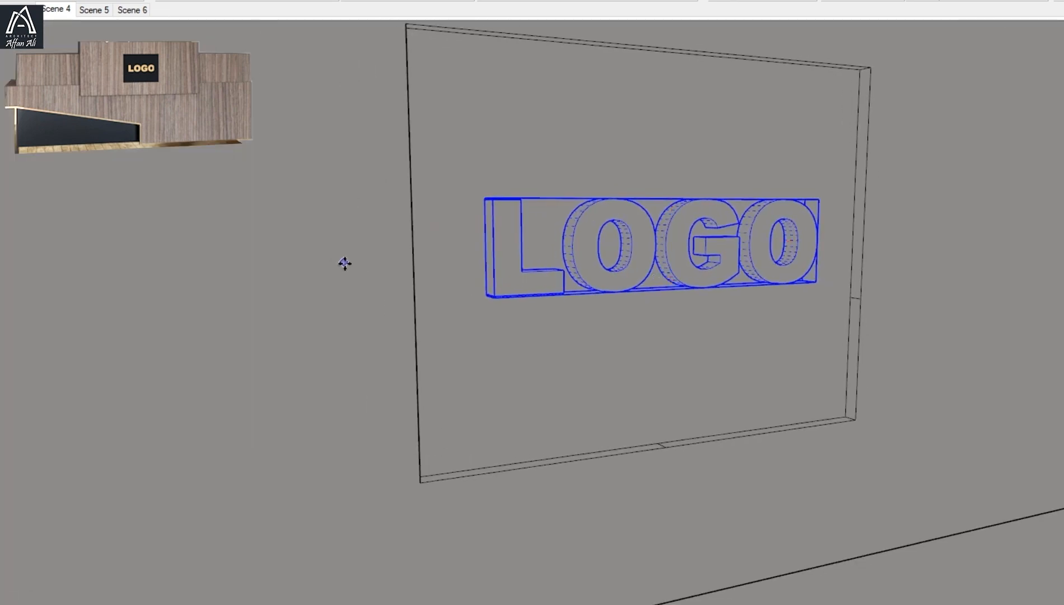
Return to Scene 4, then switch to Scene 5 to examine the textured counter within the reception room
left_click(66, 10)
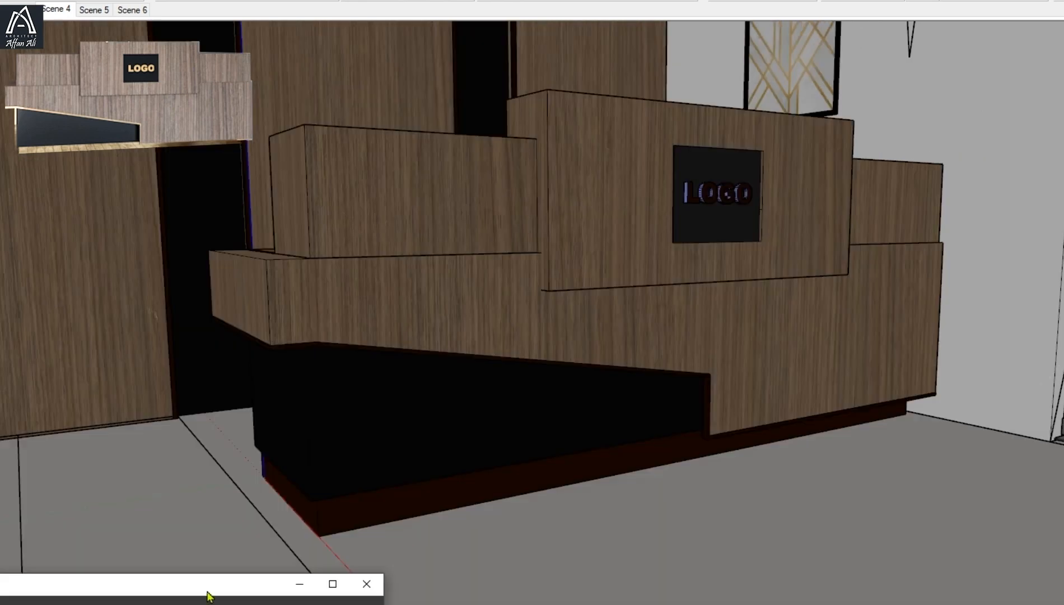
left_click_drag(208, 592, 208, 604)
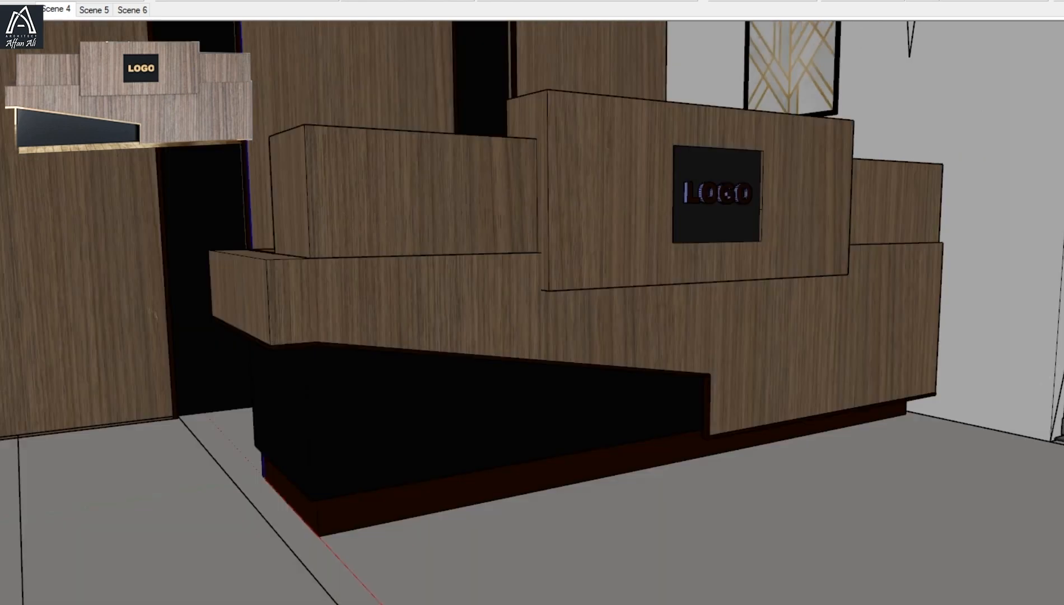
left_click(658, 2)
left_click(736, 1)
left_click(94, 11)
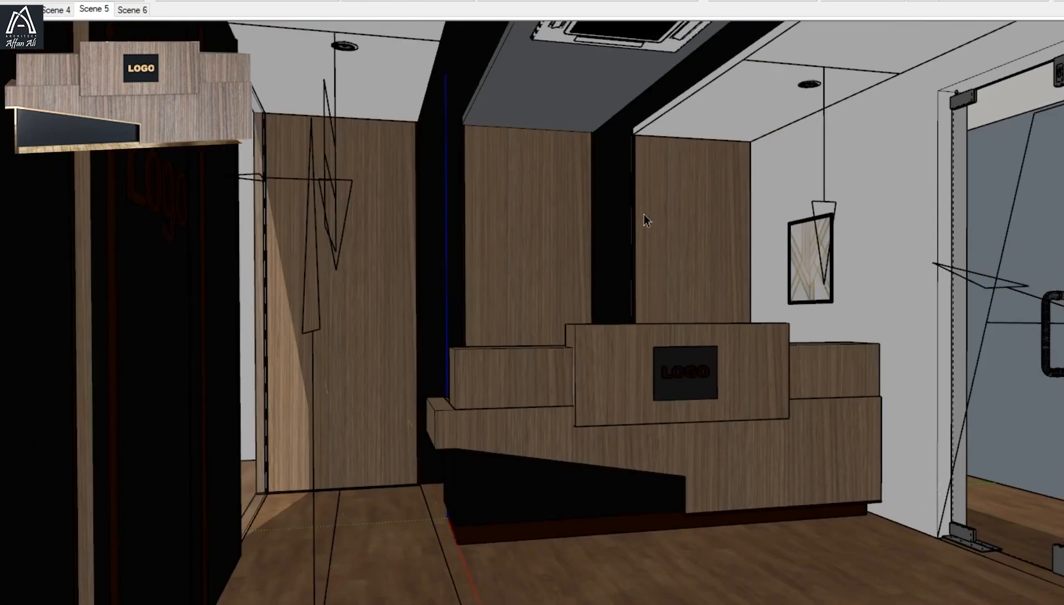
middle_click_drag(745, 485, 703, 488, "shift")
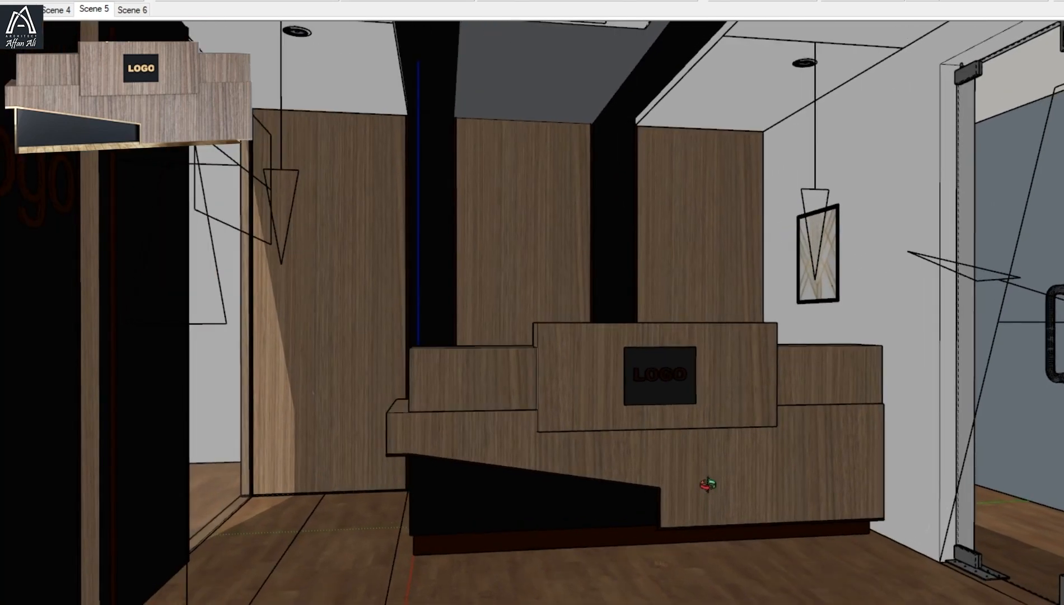